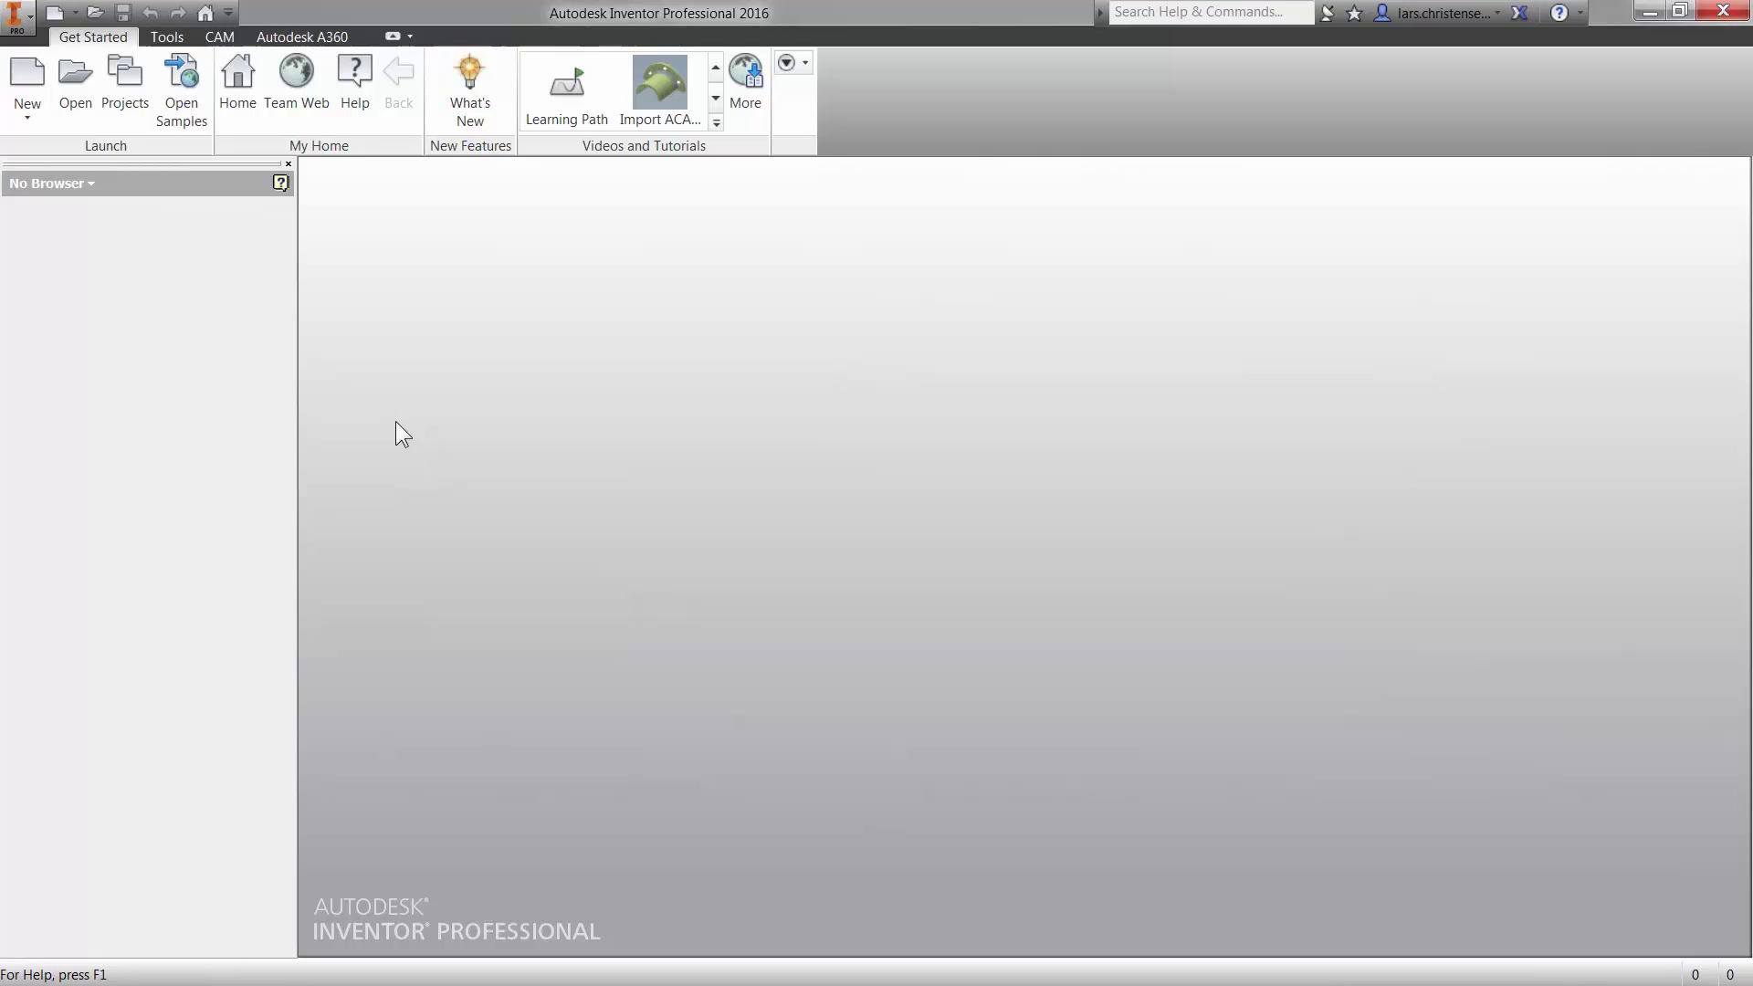
# - Start a new assembly, Assembly4, from the Standard (mm).iam template and list the Place options
pyautogui.click(28, 80)
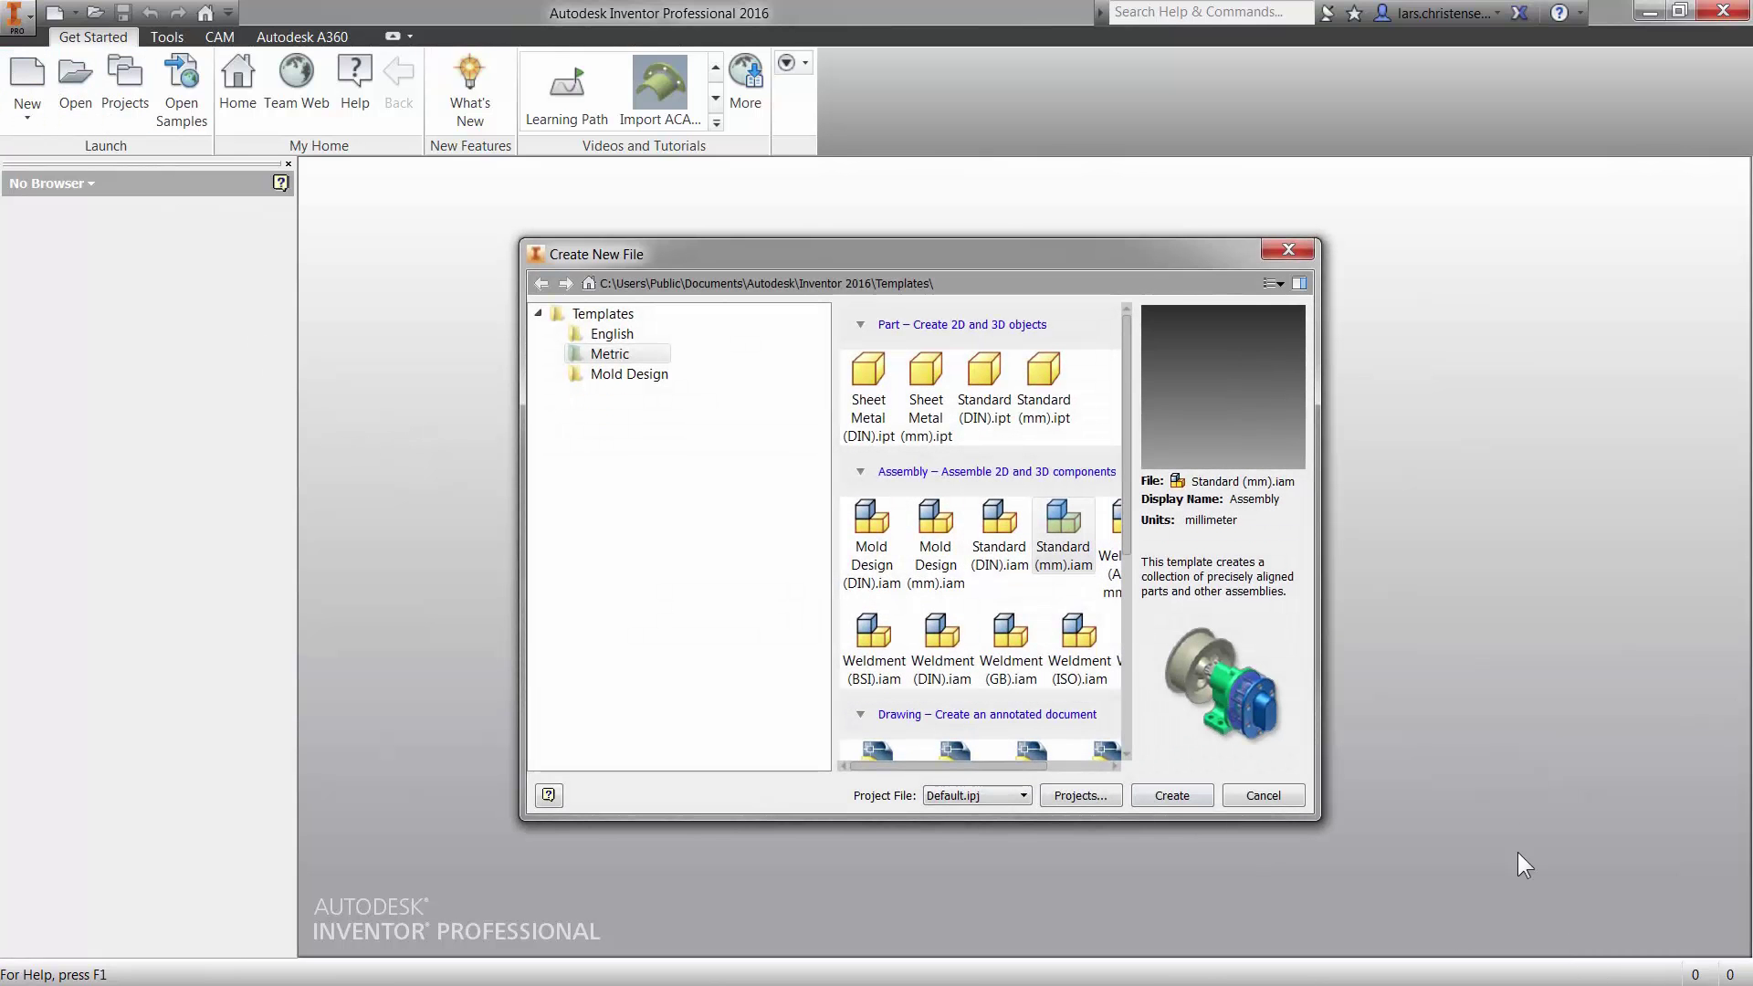
pyautogui.doubleClick(1089, 539)
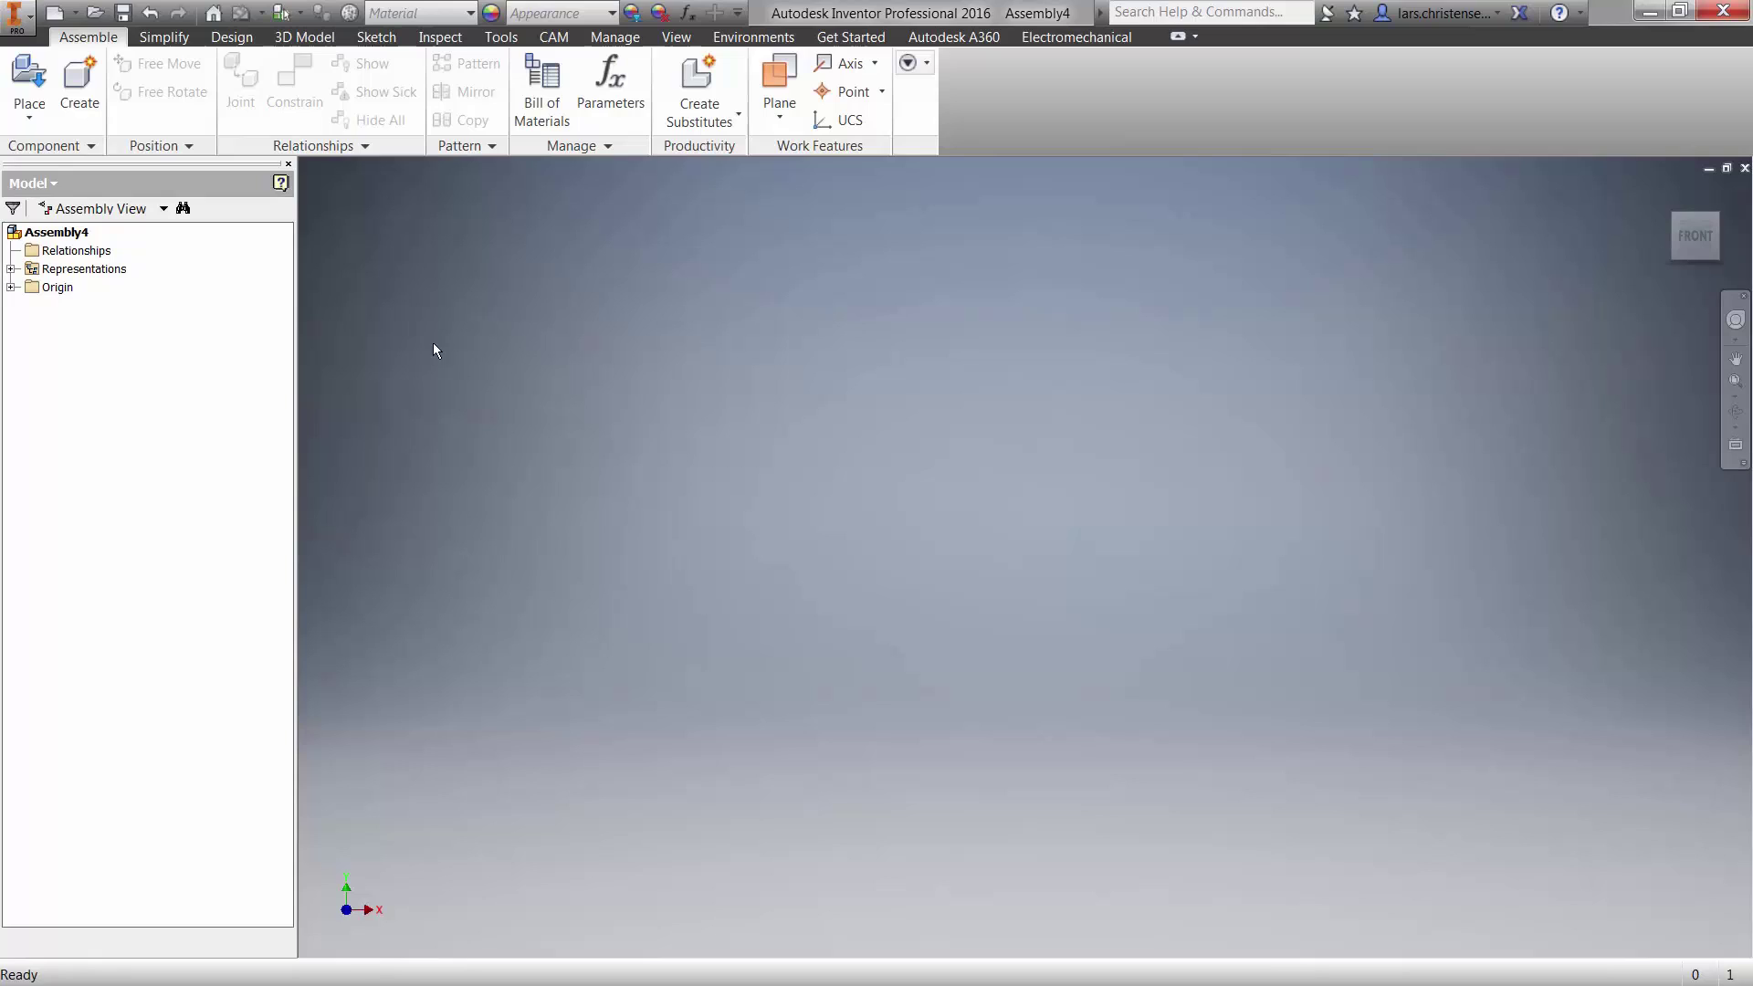
pyautogui.click(29, 115)
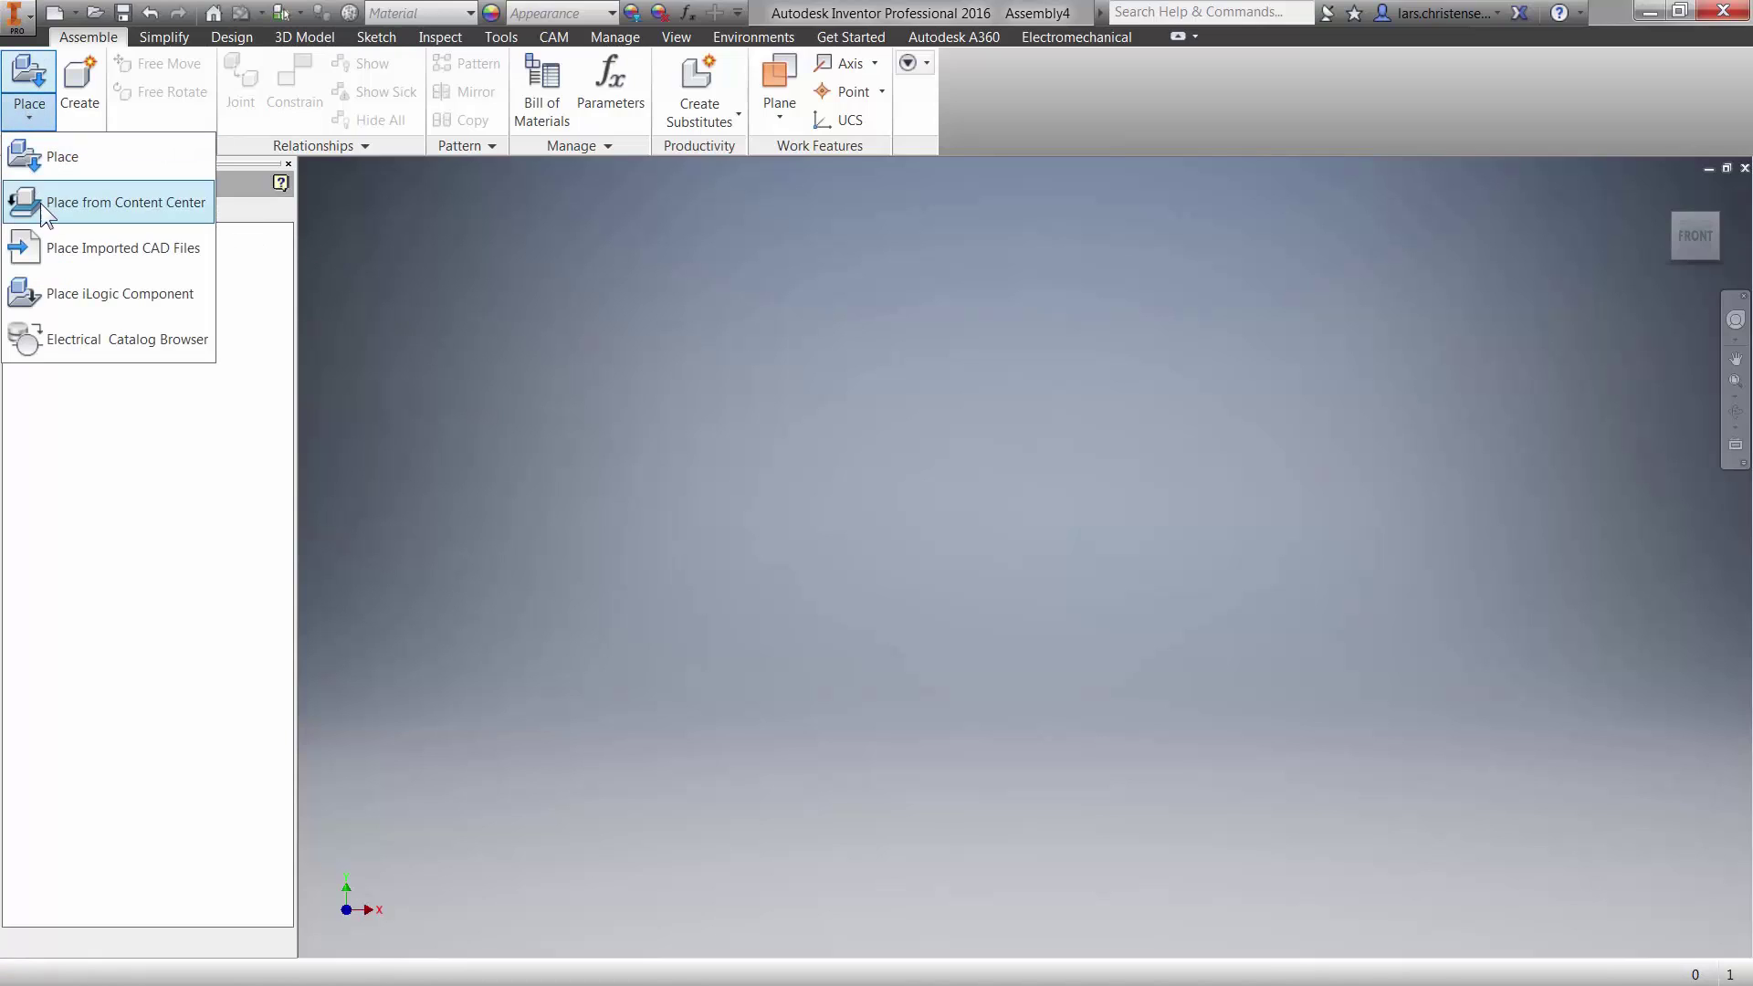
# - Choose to import CAD files and open m-ch-0070 pedal box assembly.sldasm from the Pedal Assembly folder
pyautogui.click(57, 253)
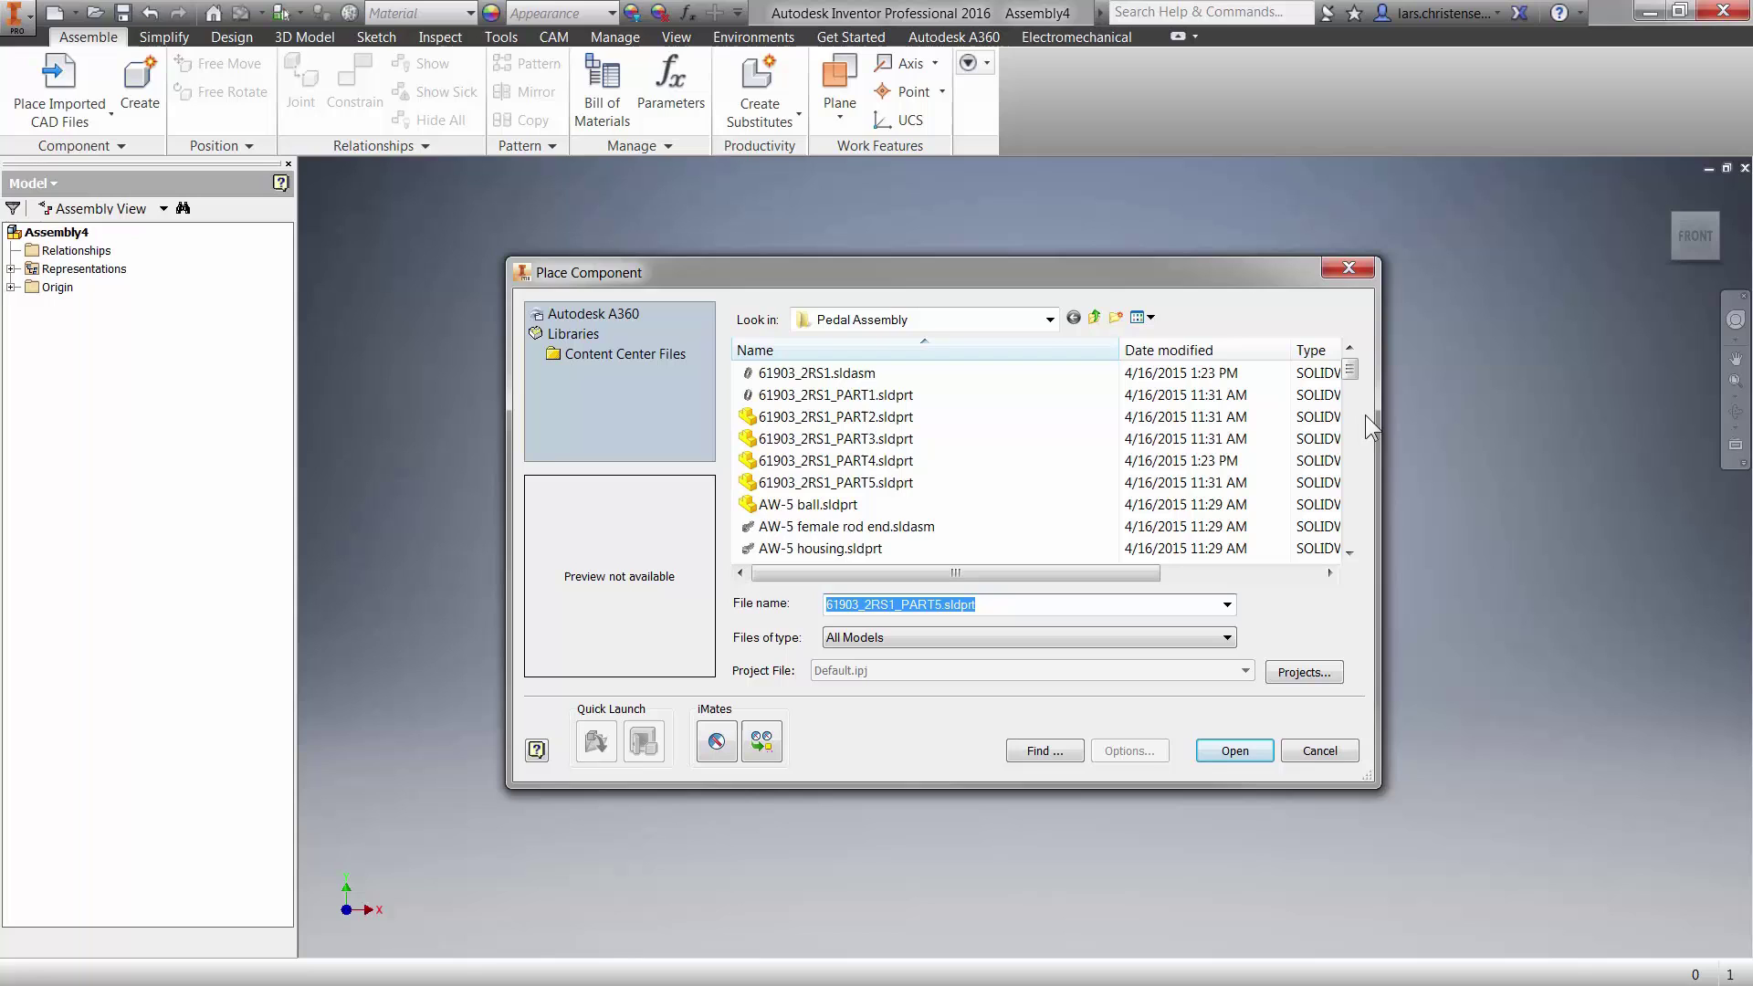
pyautogui.moveTo(1349, 373); pyautogui.dragTo(1361, 536)
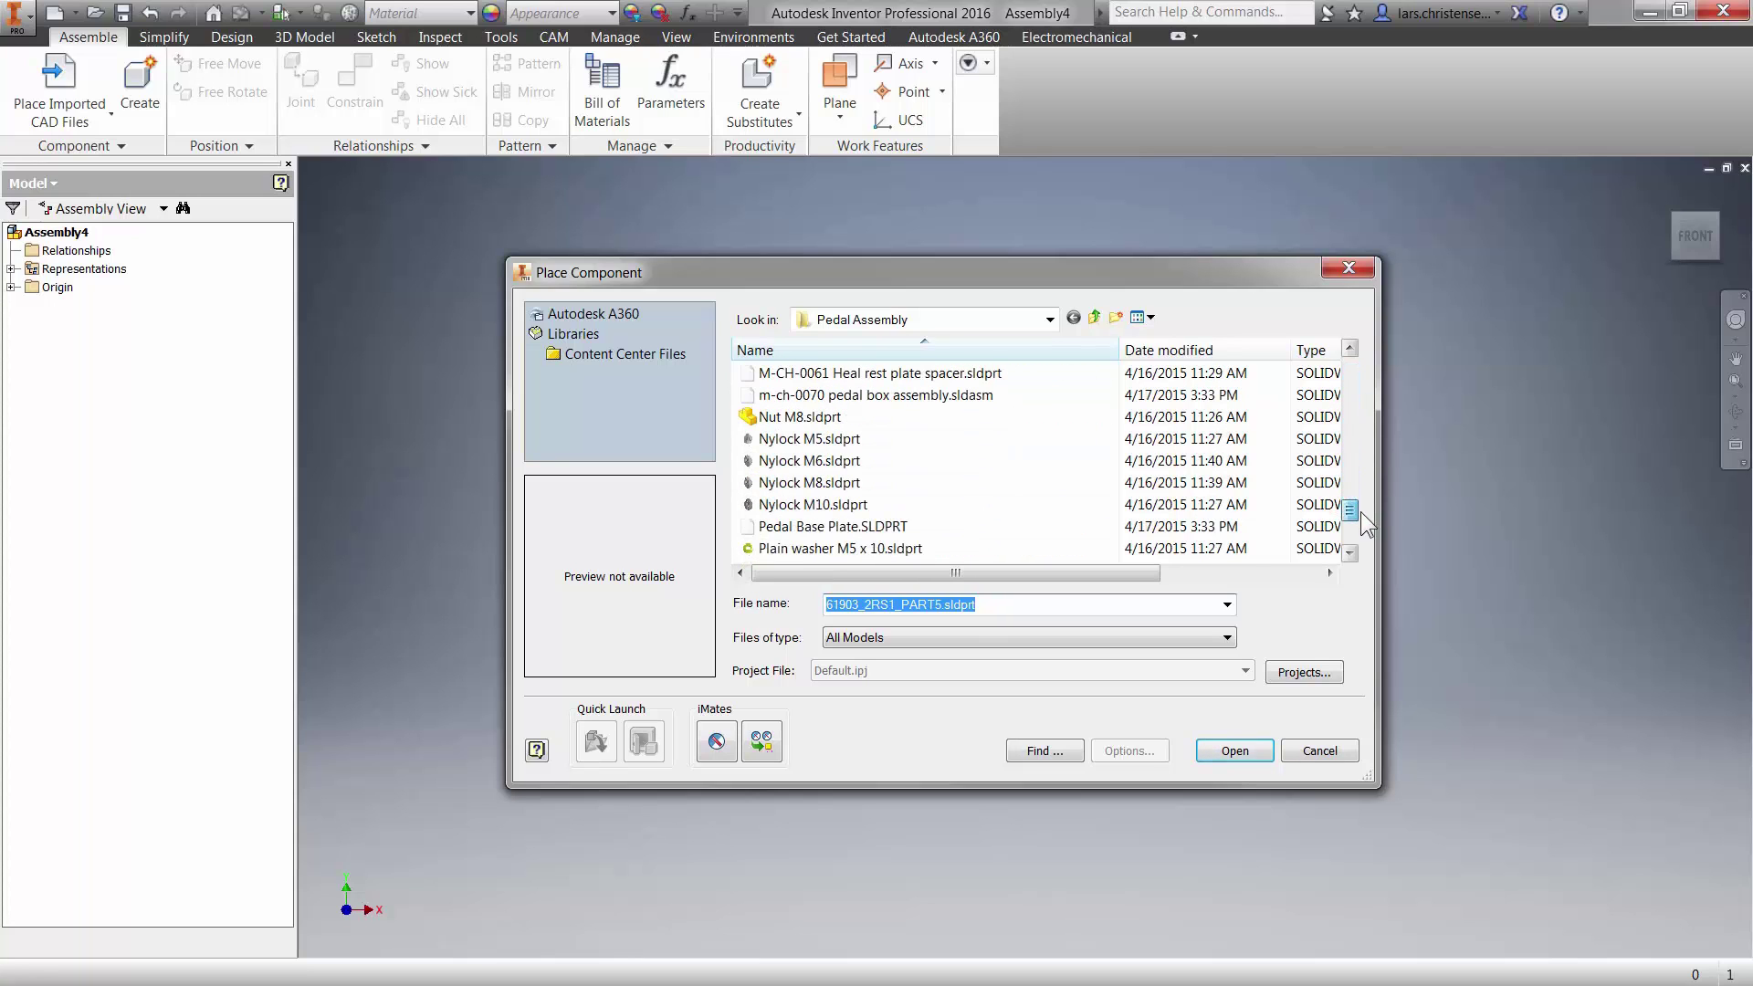
pyautogui.click(924, 398)
pyautogui.click(1223, 756)
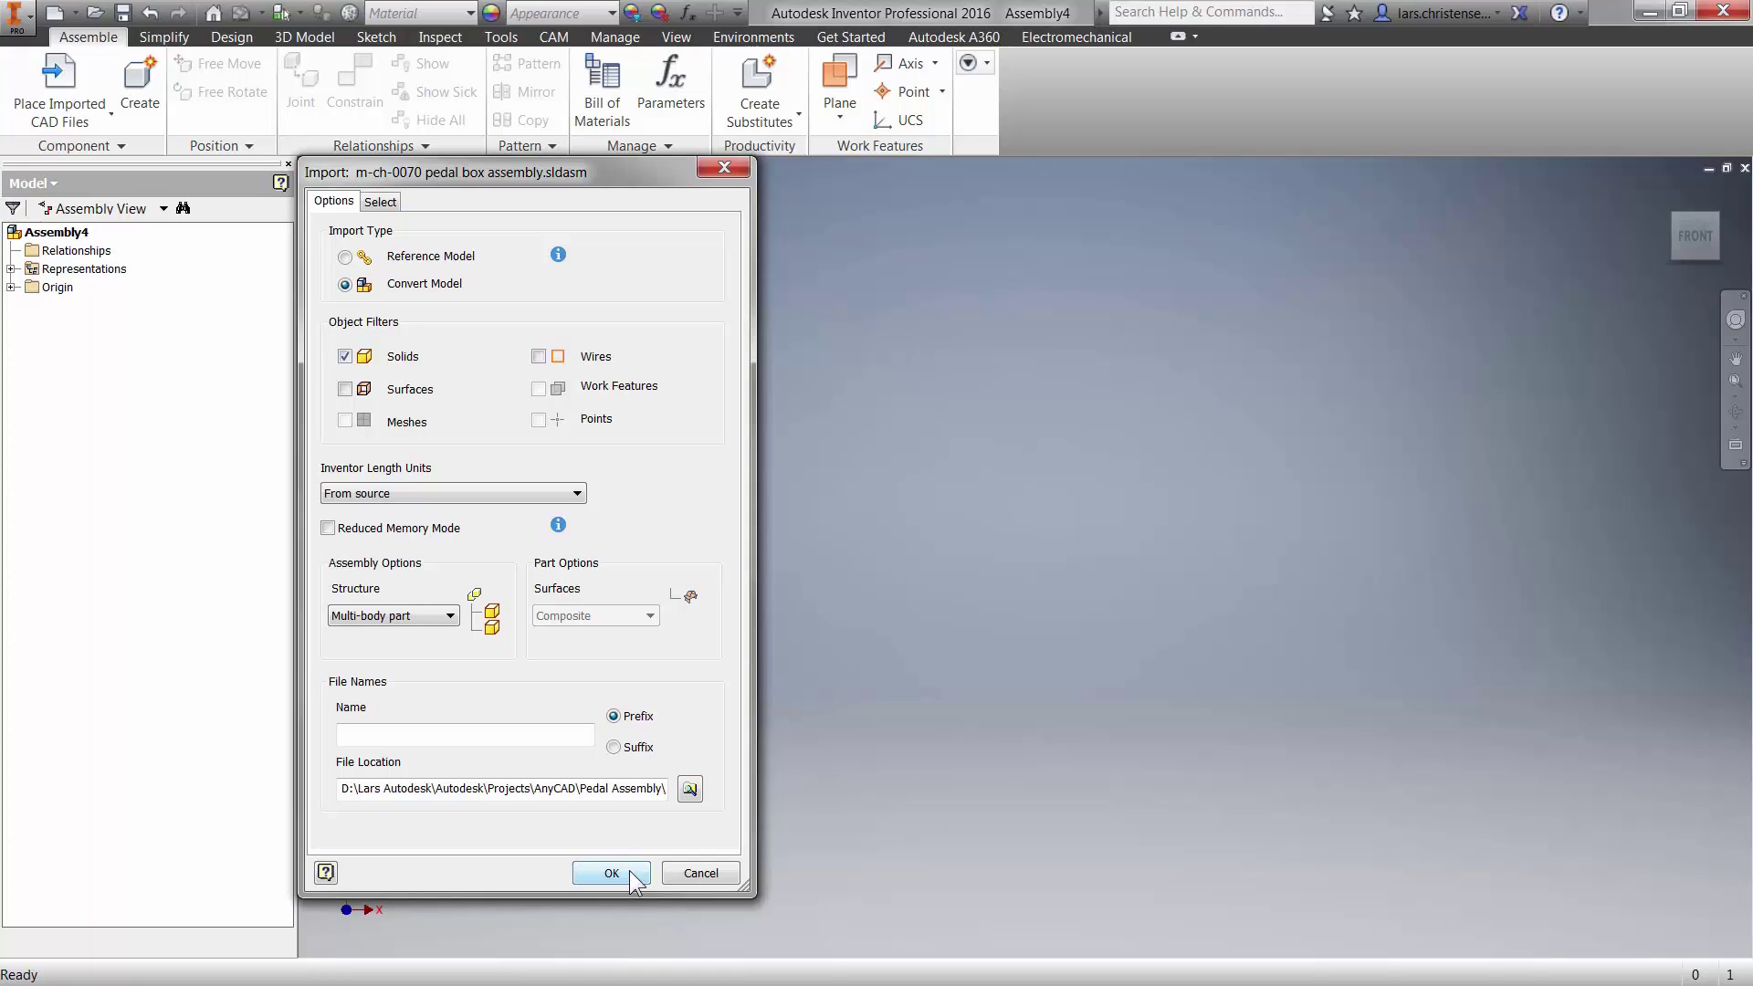
# - Set the import to Reference Model and load the pedal box component tree and 3D preview
pyautogui.click(345, 258)
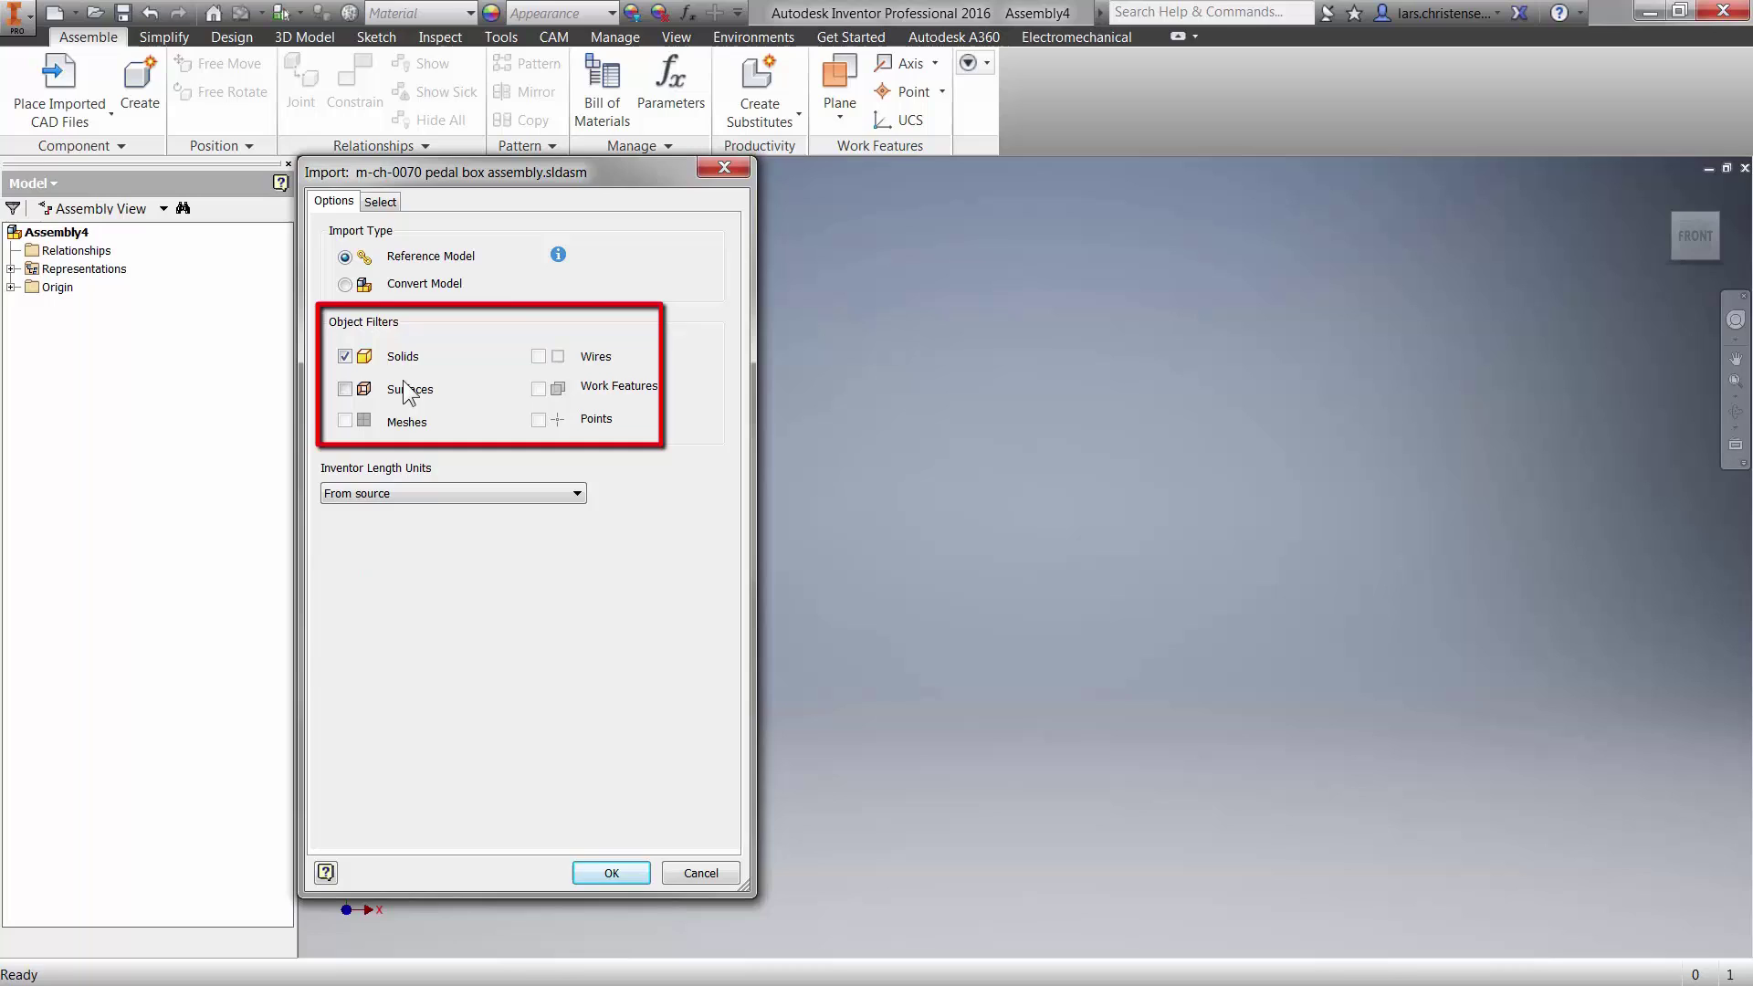
pyautogui.click(382, 208)
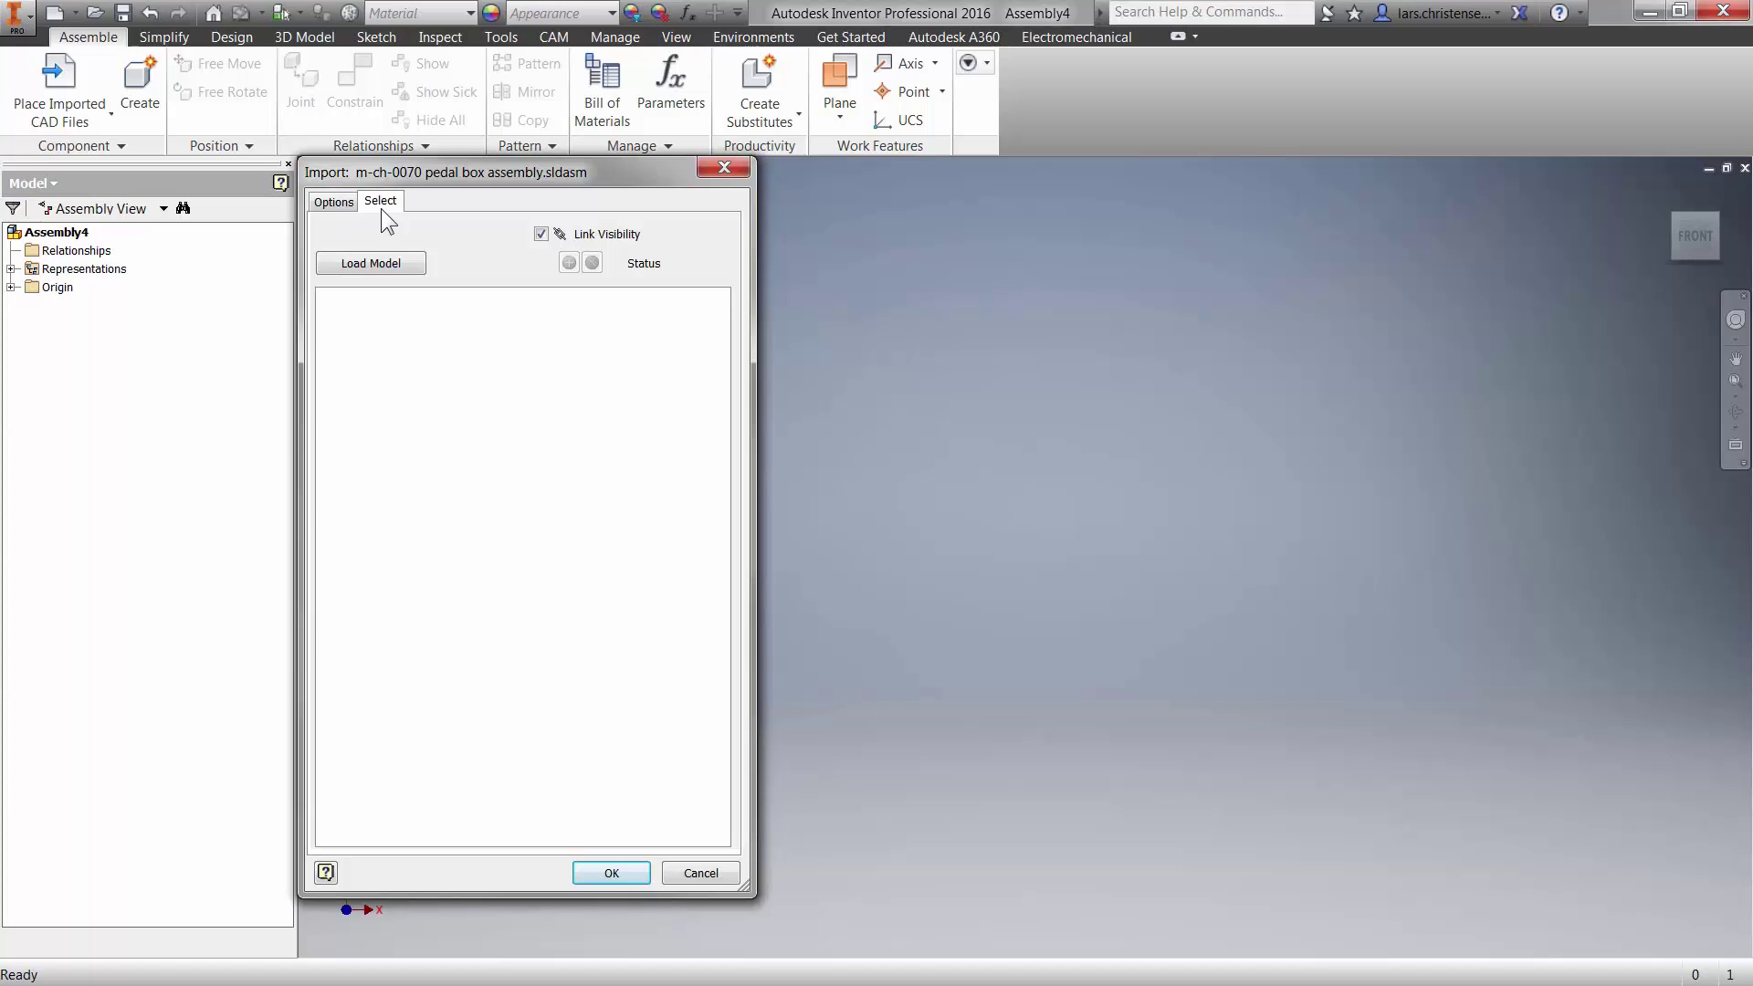
pyautogui.click(354, 267)
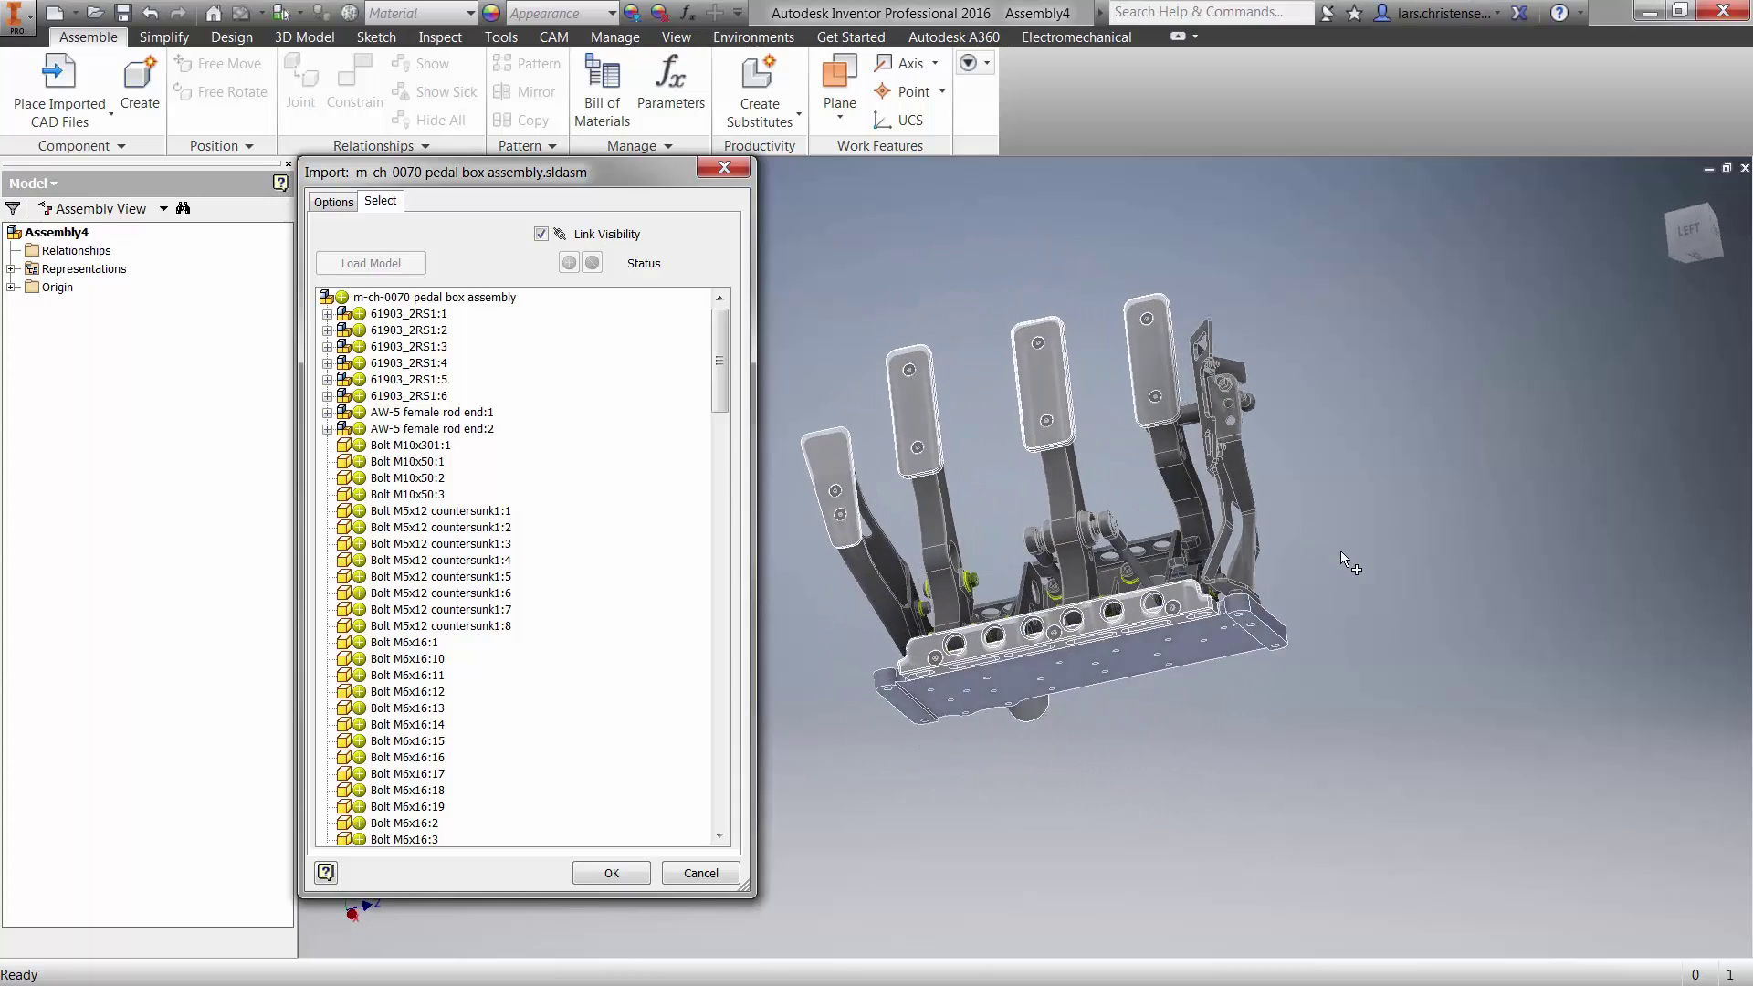
pyautogui.press('F6')
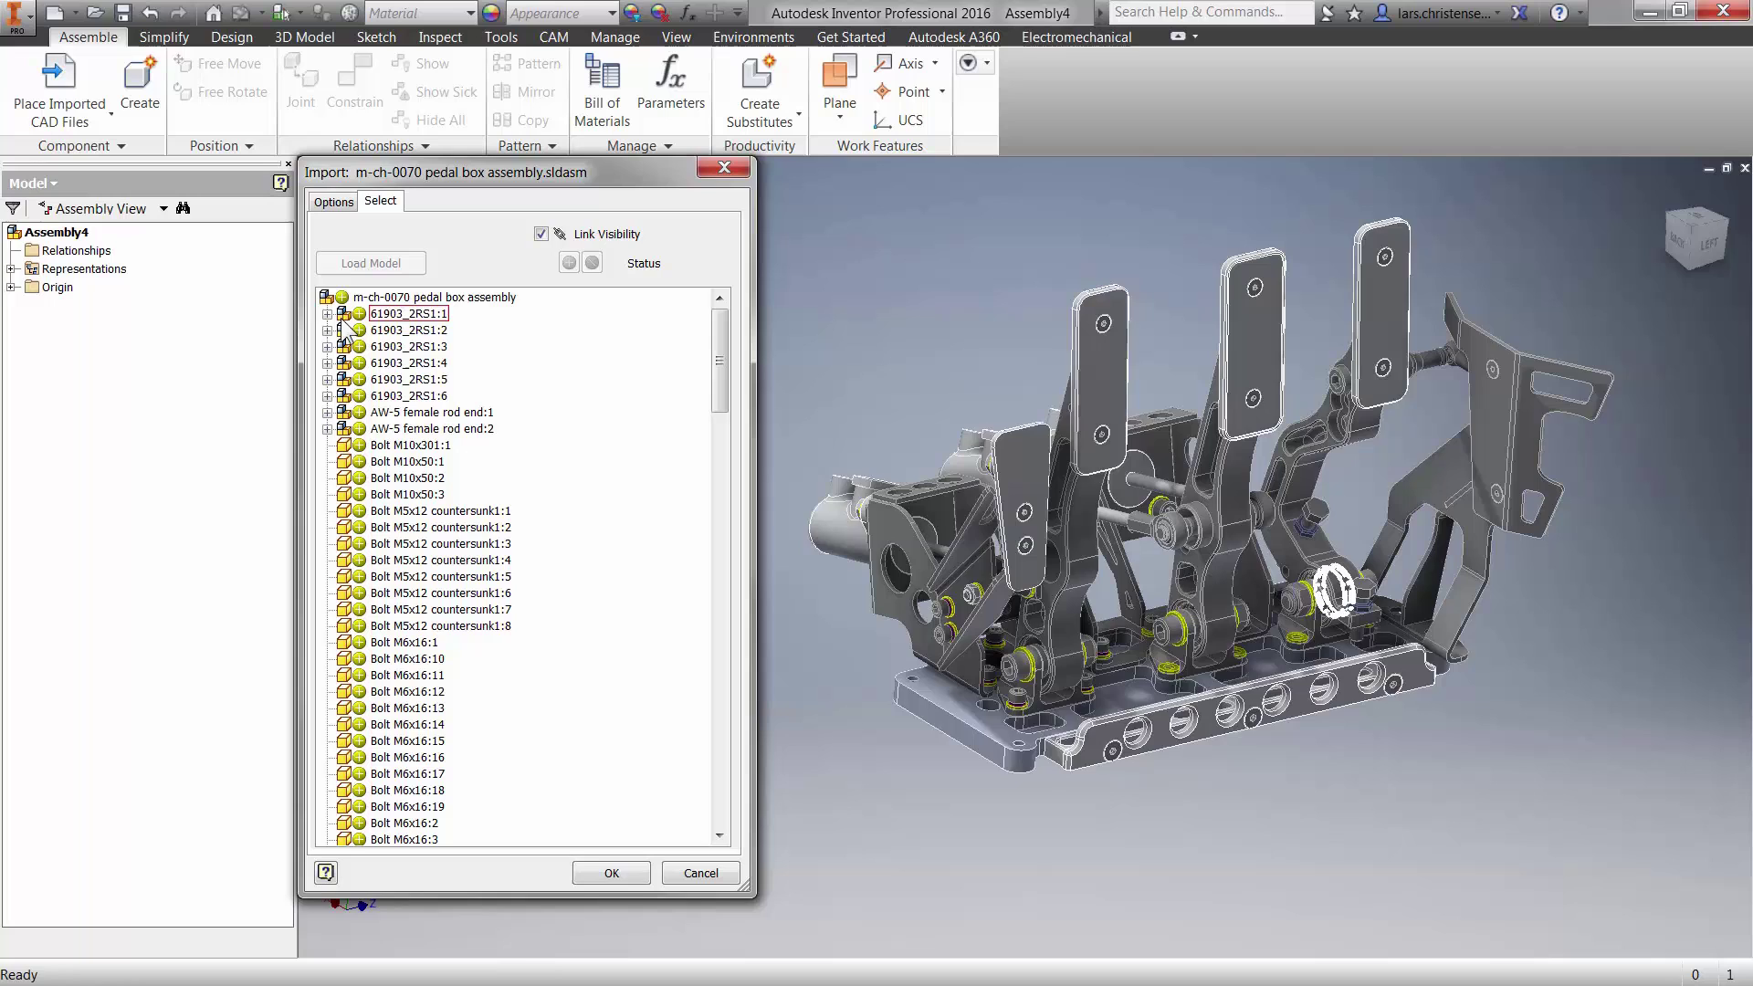
# - Exclude every component, then include only the left pedal group and the Pedal Base Plate
pyautogui.click(378, 302)
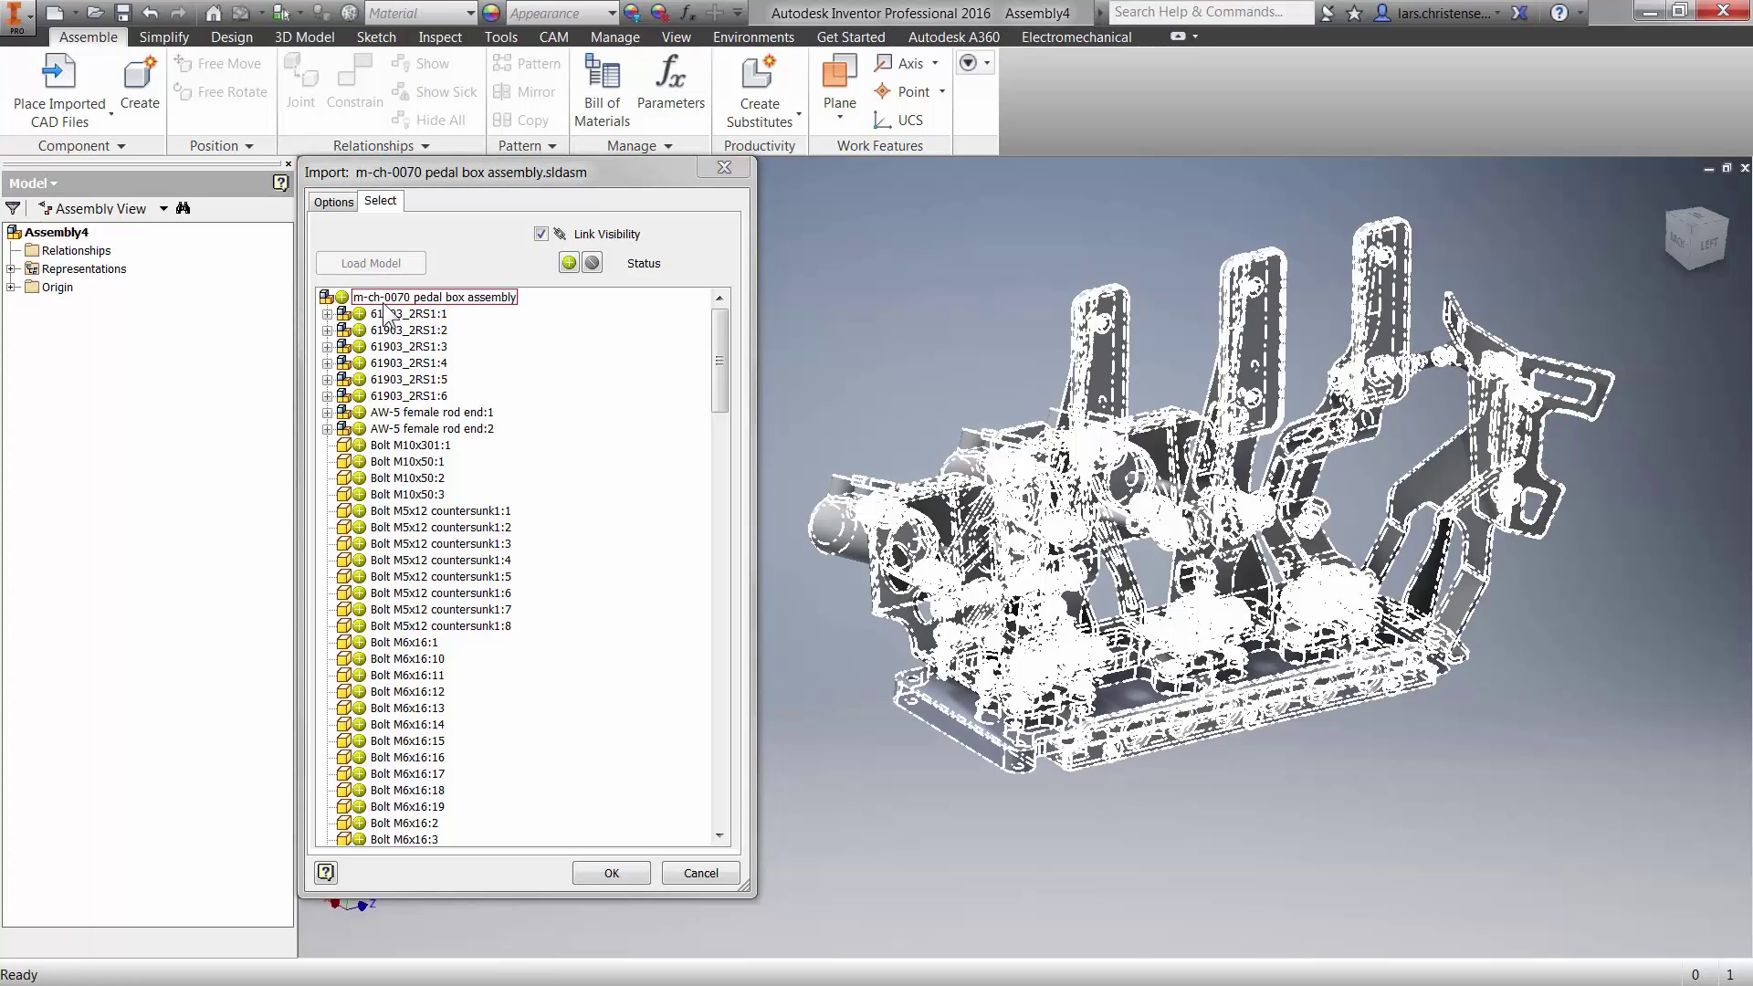
pyautogui.click(593, 264)
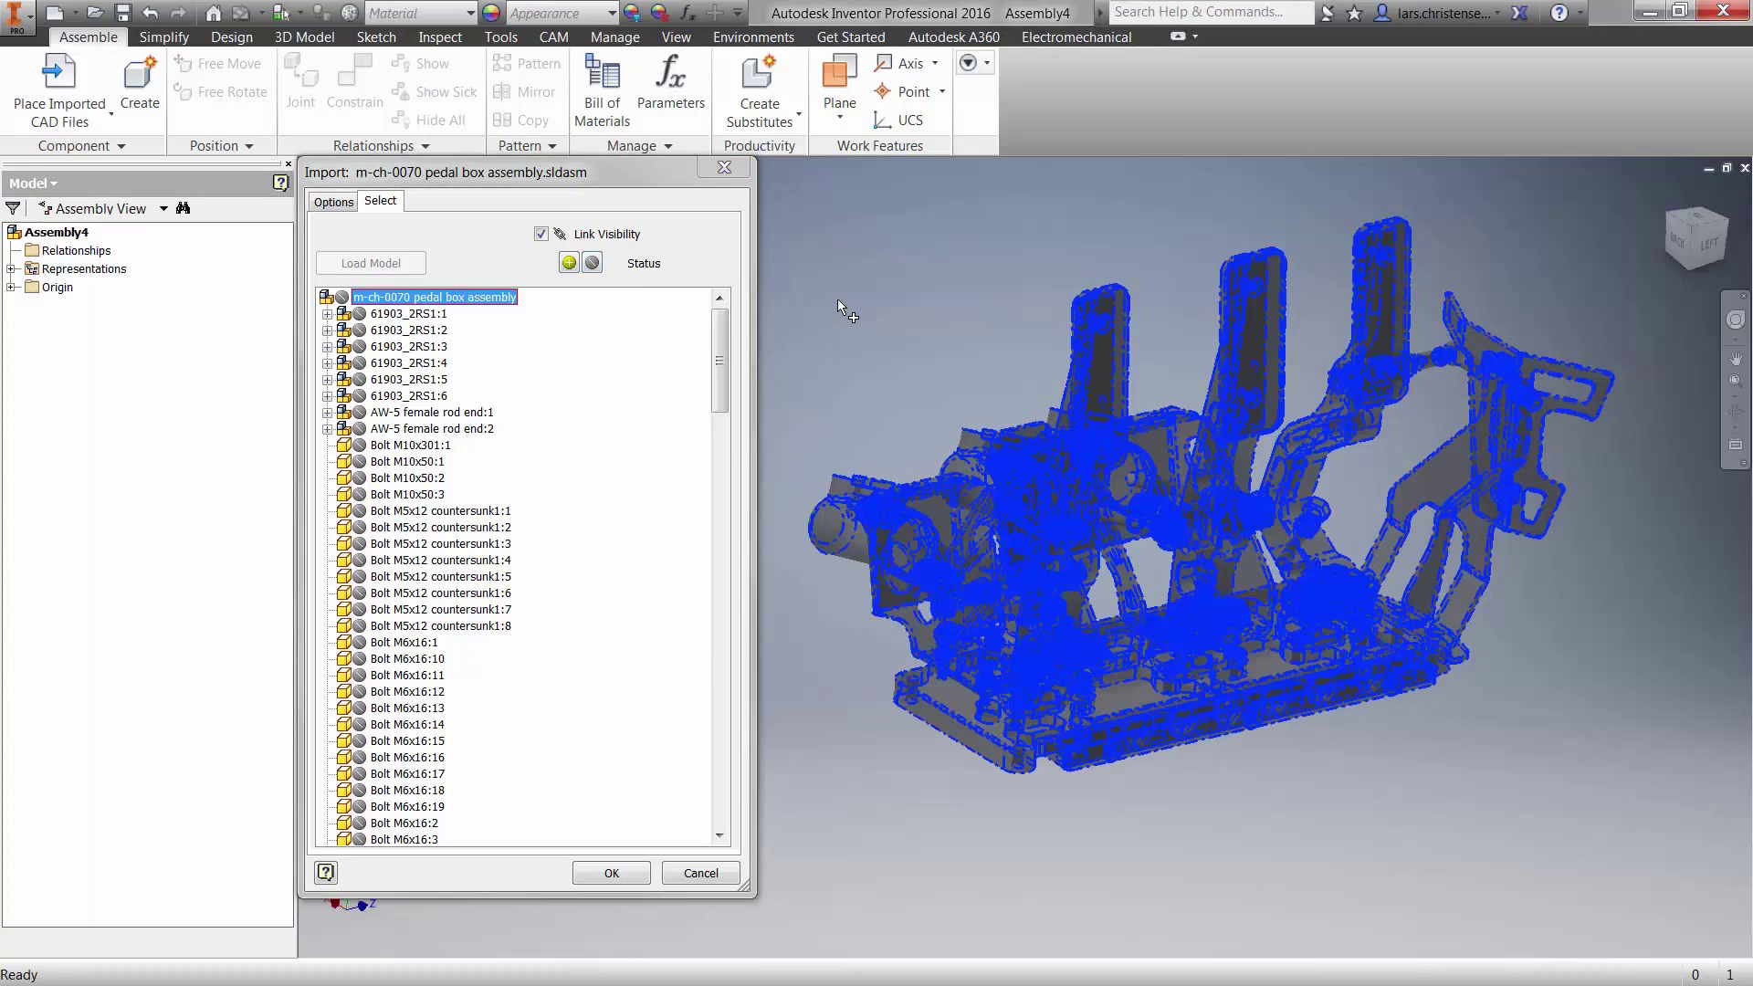
pyautogui.click(840, 302)
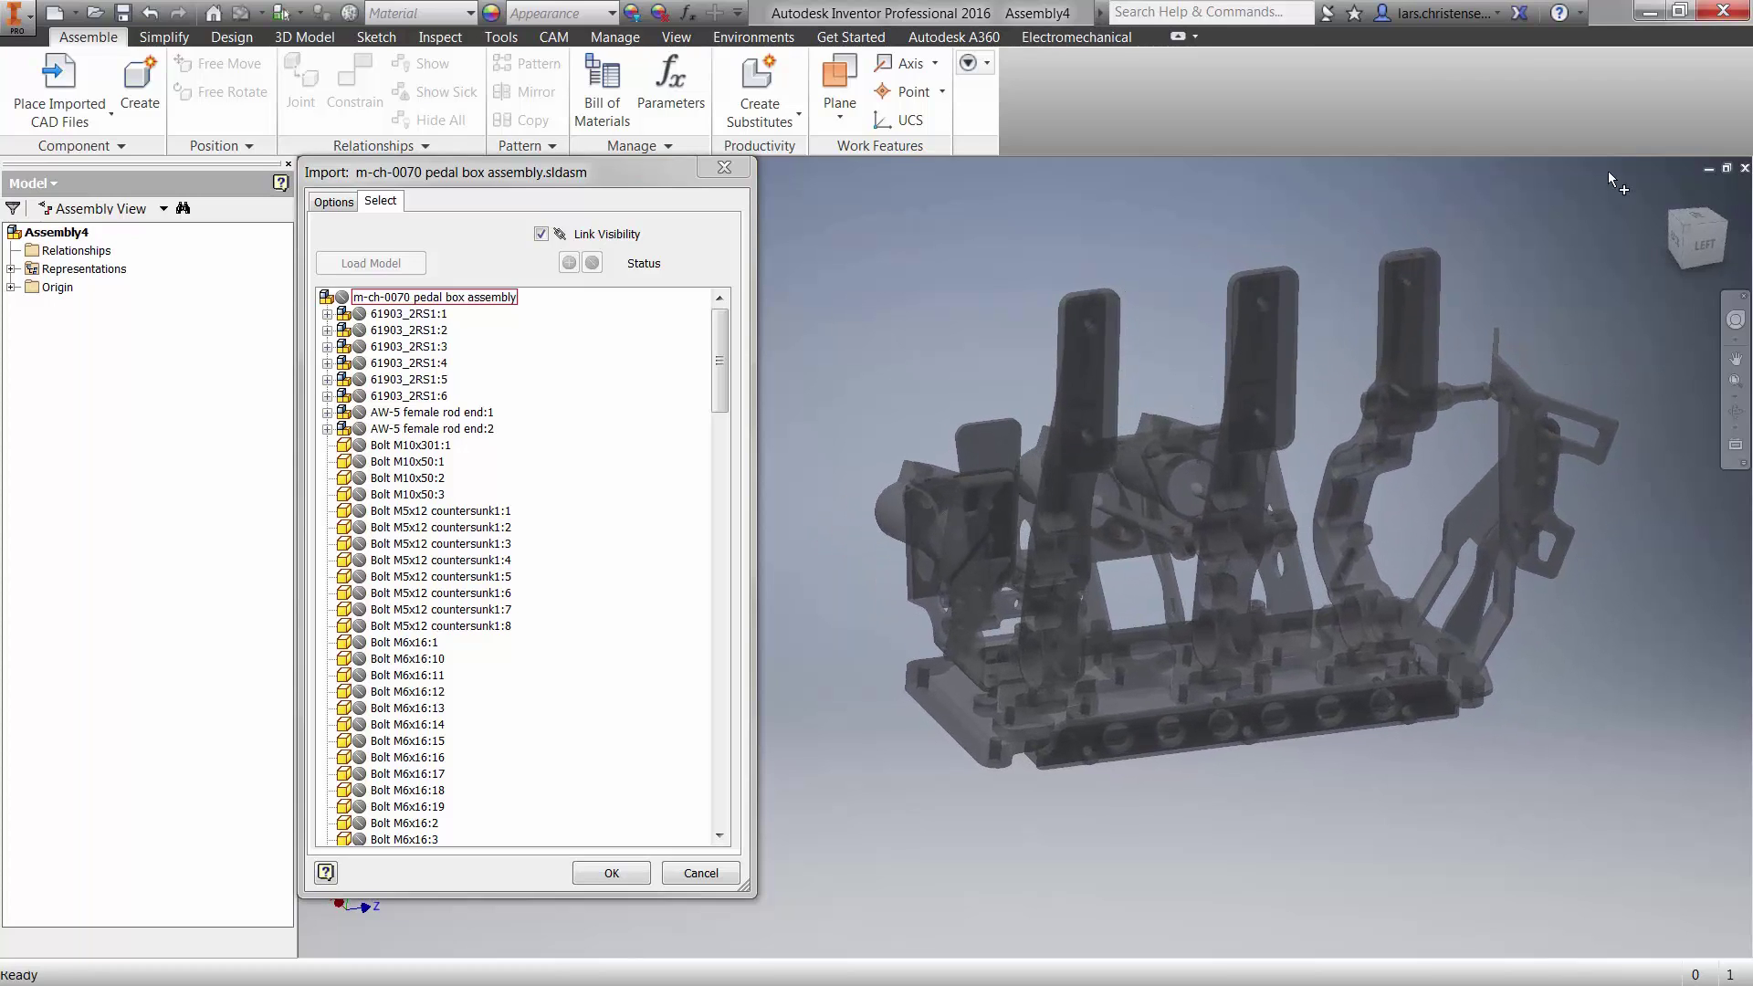
pyautogui.click(1706, 248)
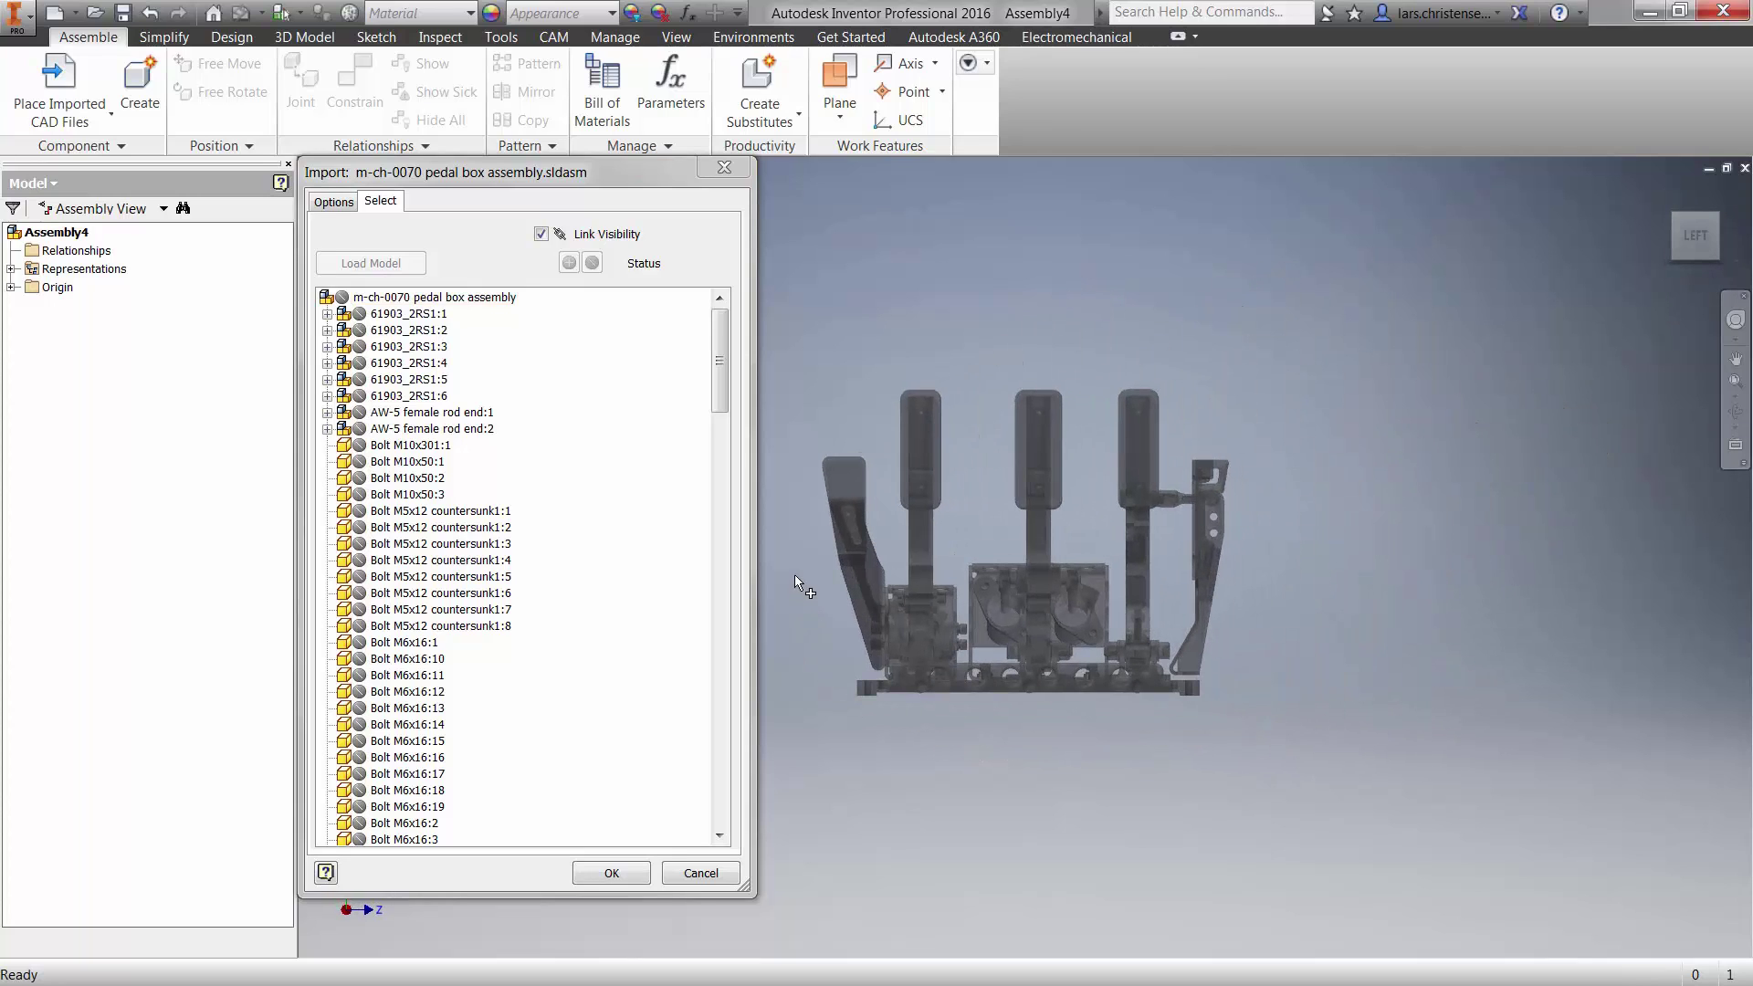
pyautogui.moveTo(773, 337); pyautogui.dragTo(981, 756)
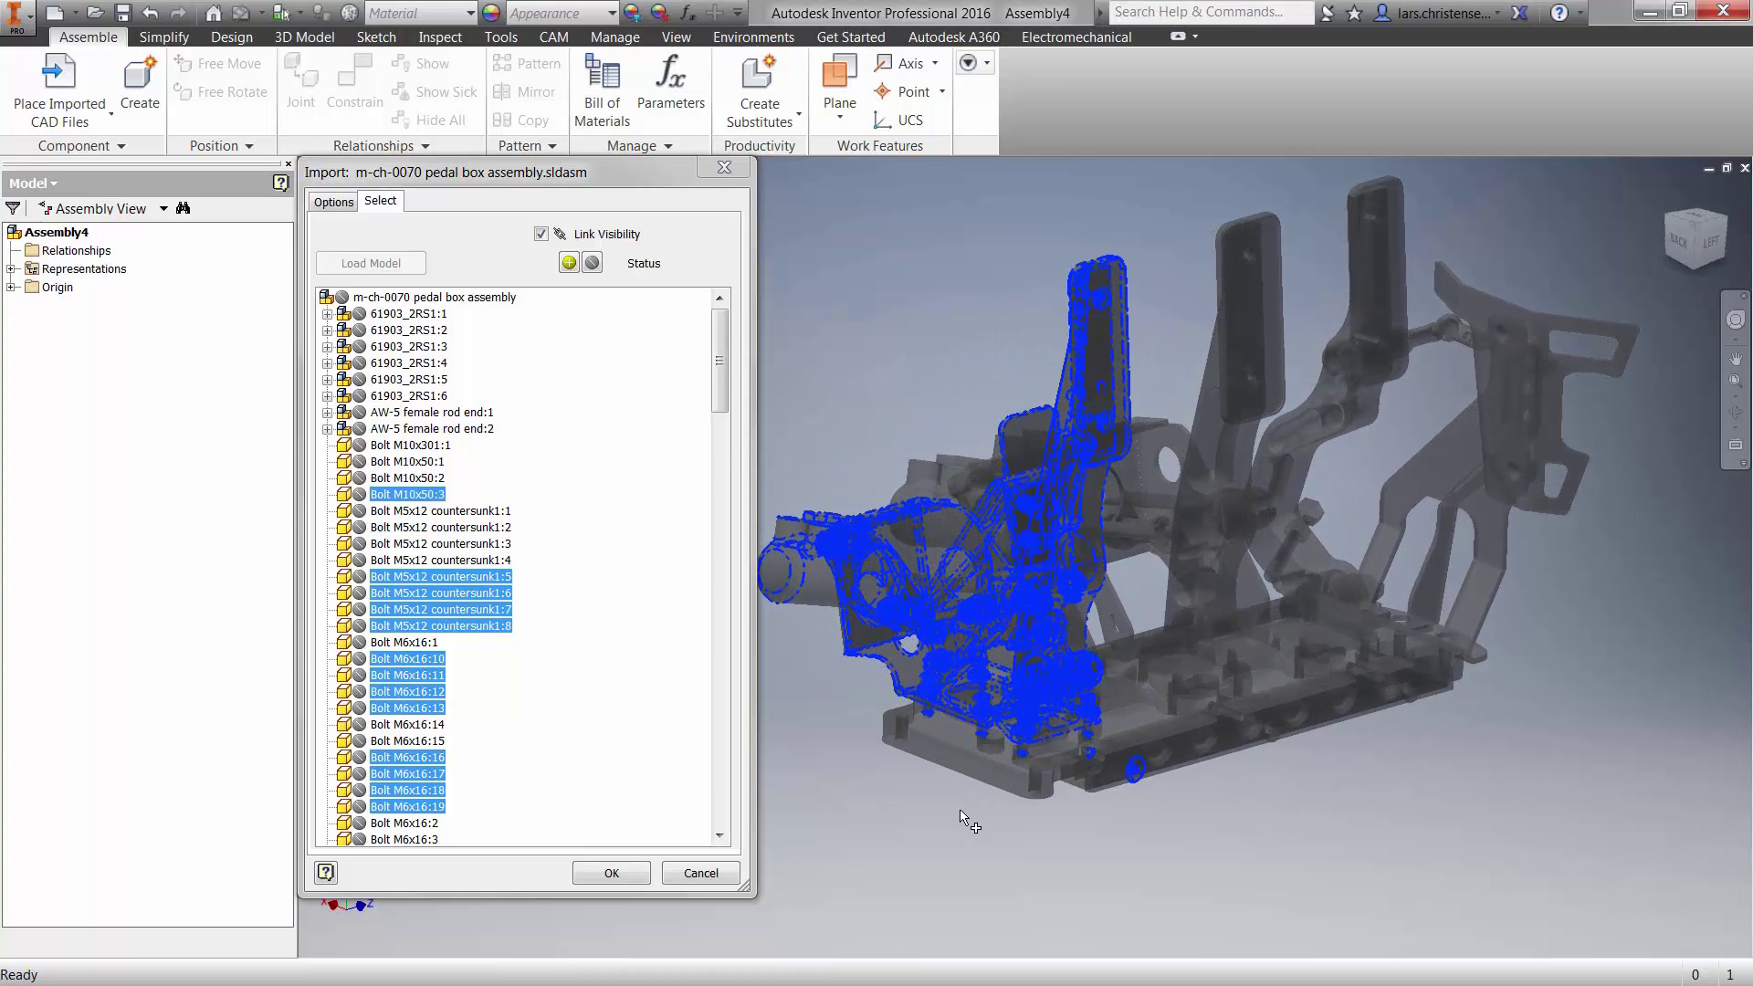
pyautogui.click(949, 756)
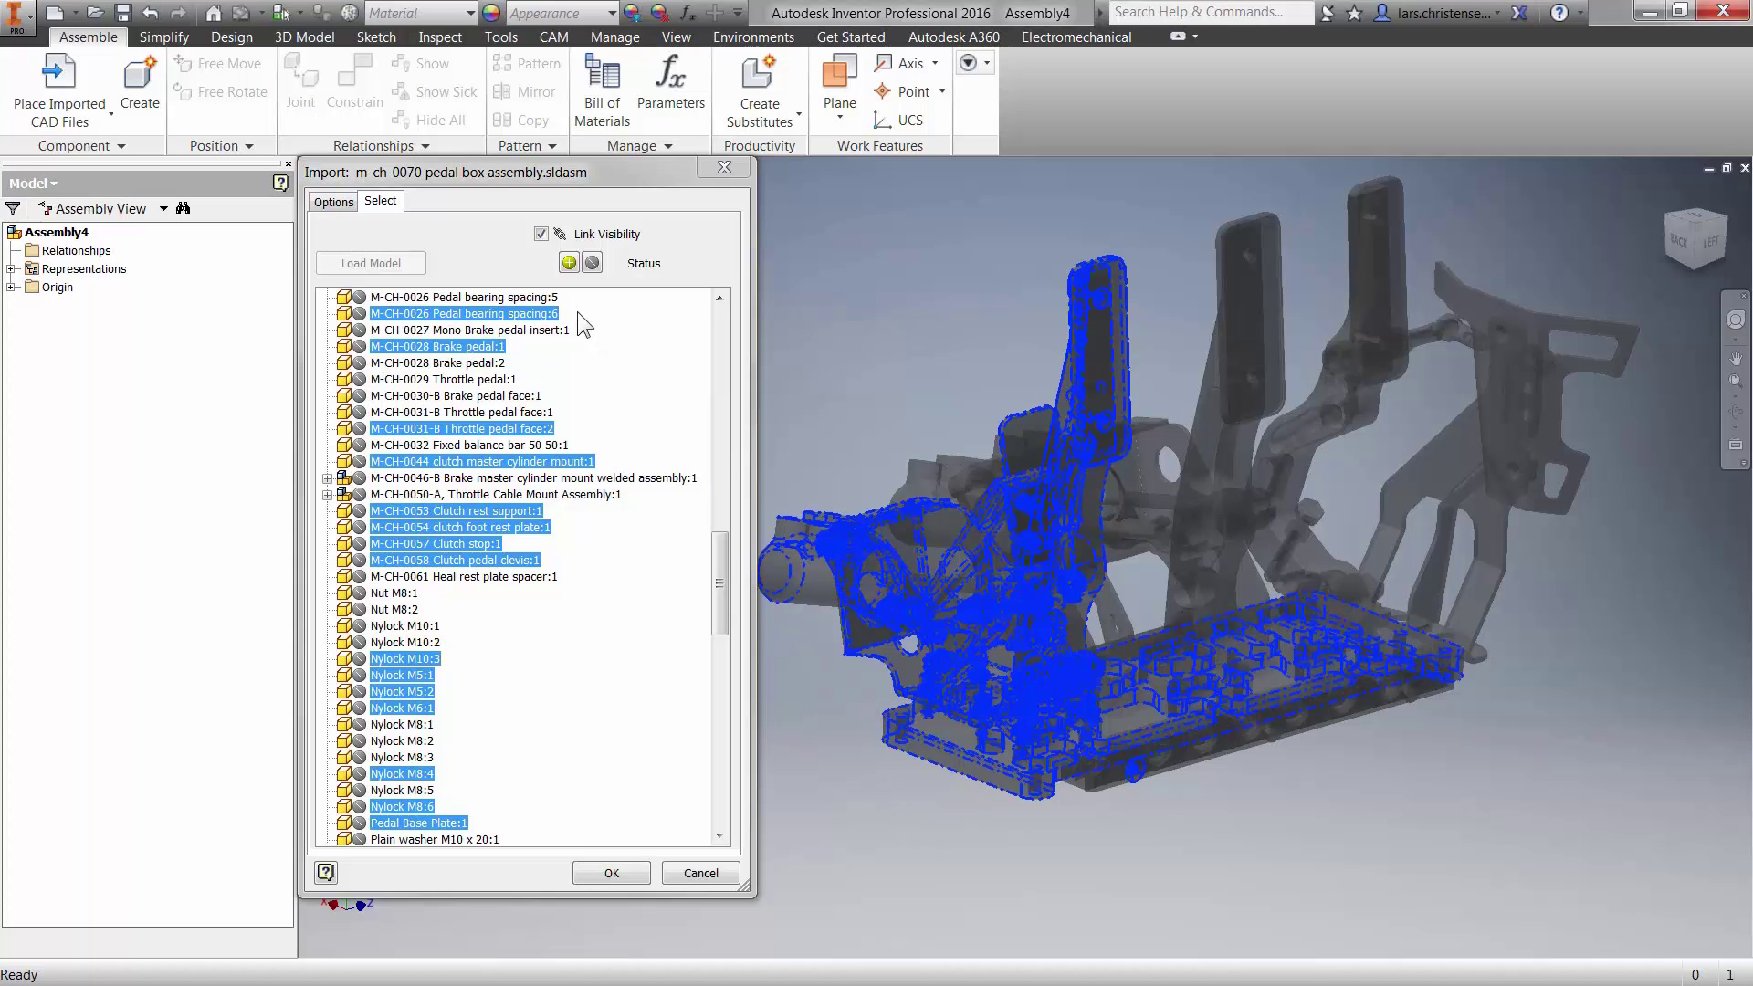
pyautogui.click(568, 264)
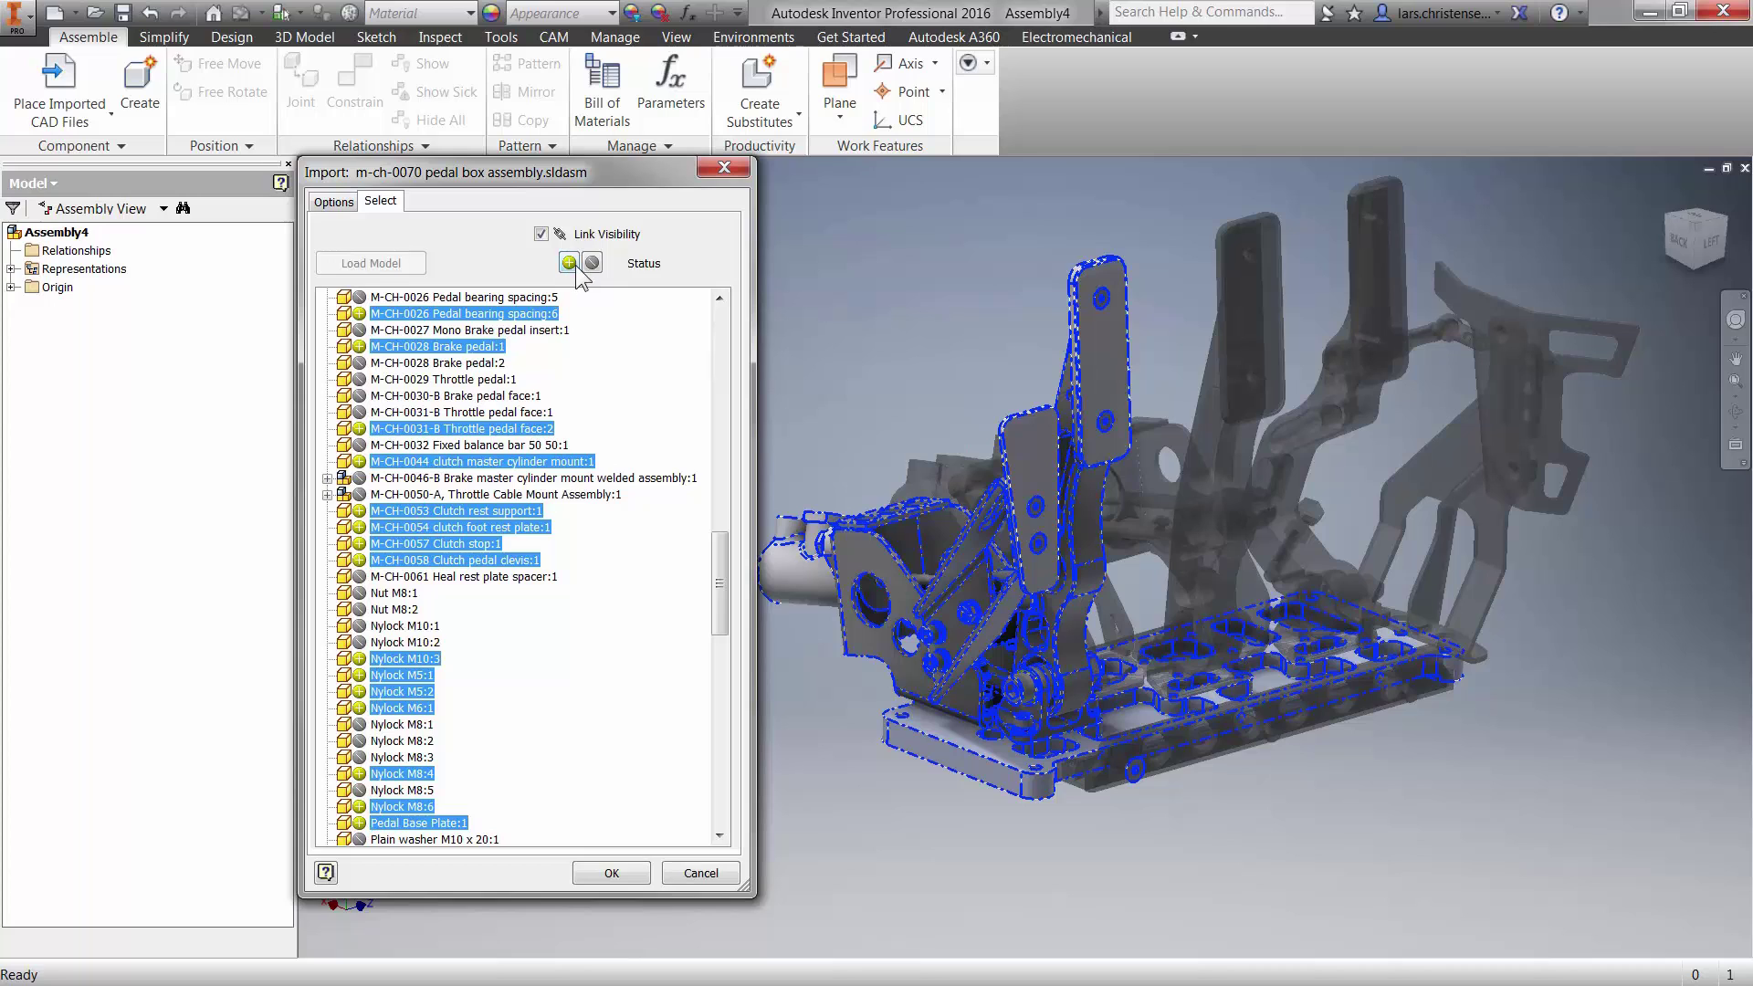
# - Finish the import, place the reduced pedal box grounded at the origin, and centre it in view
pyautogui.click(611, 874)
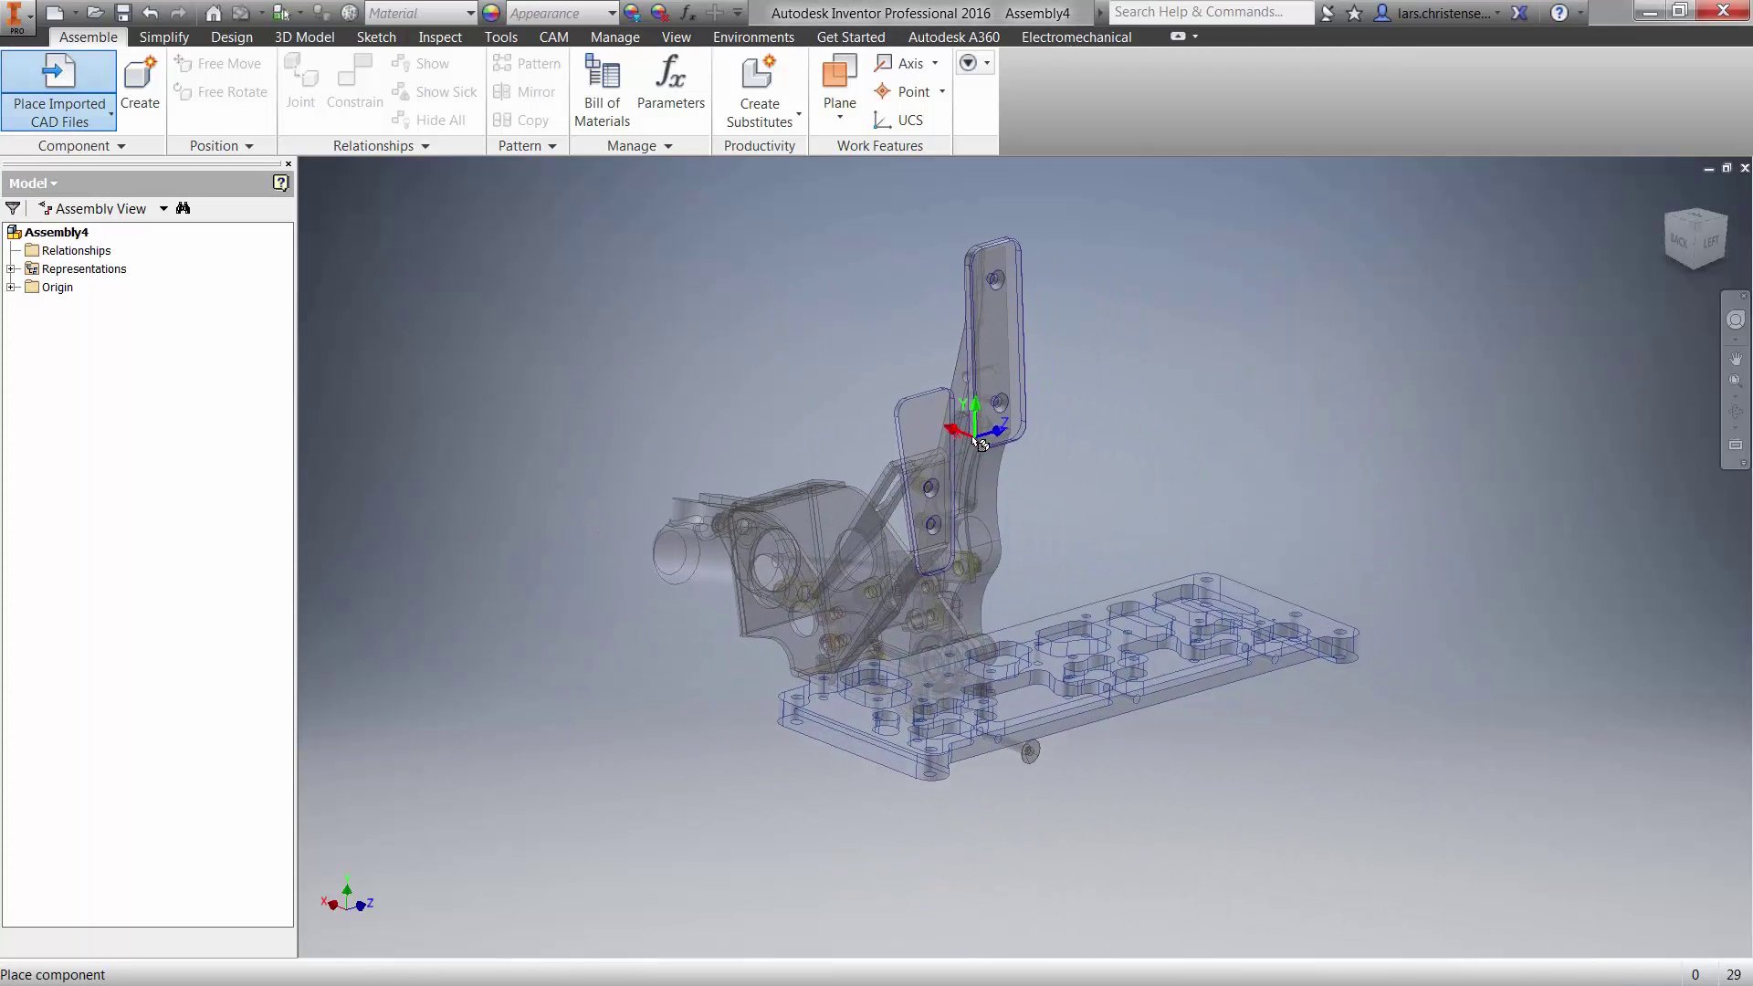
pyautogui.rightClick(970, 435)
pyautogui.click(1046, 469)
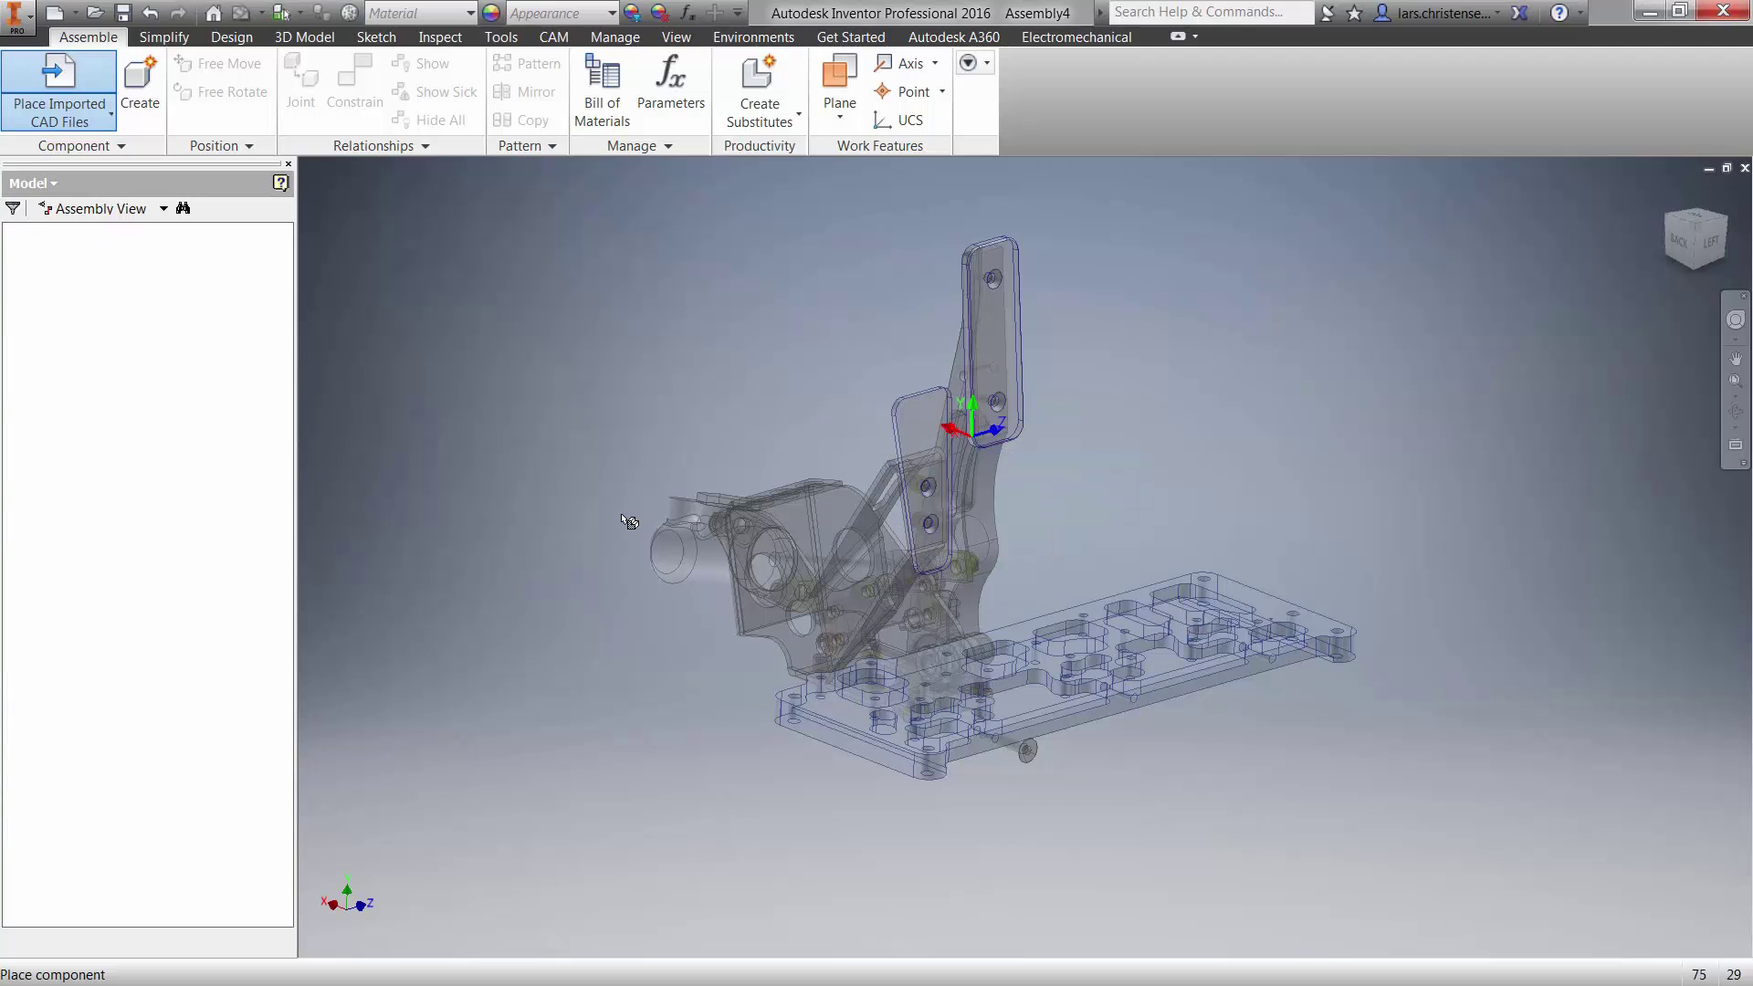
pyautogui.press('Escape')
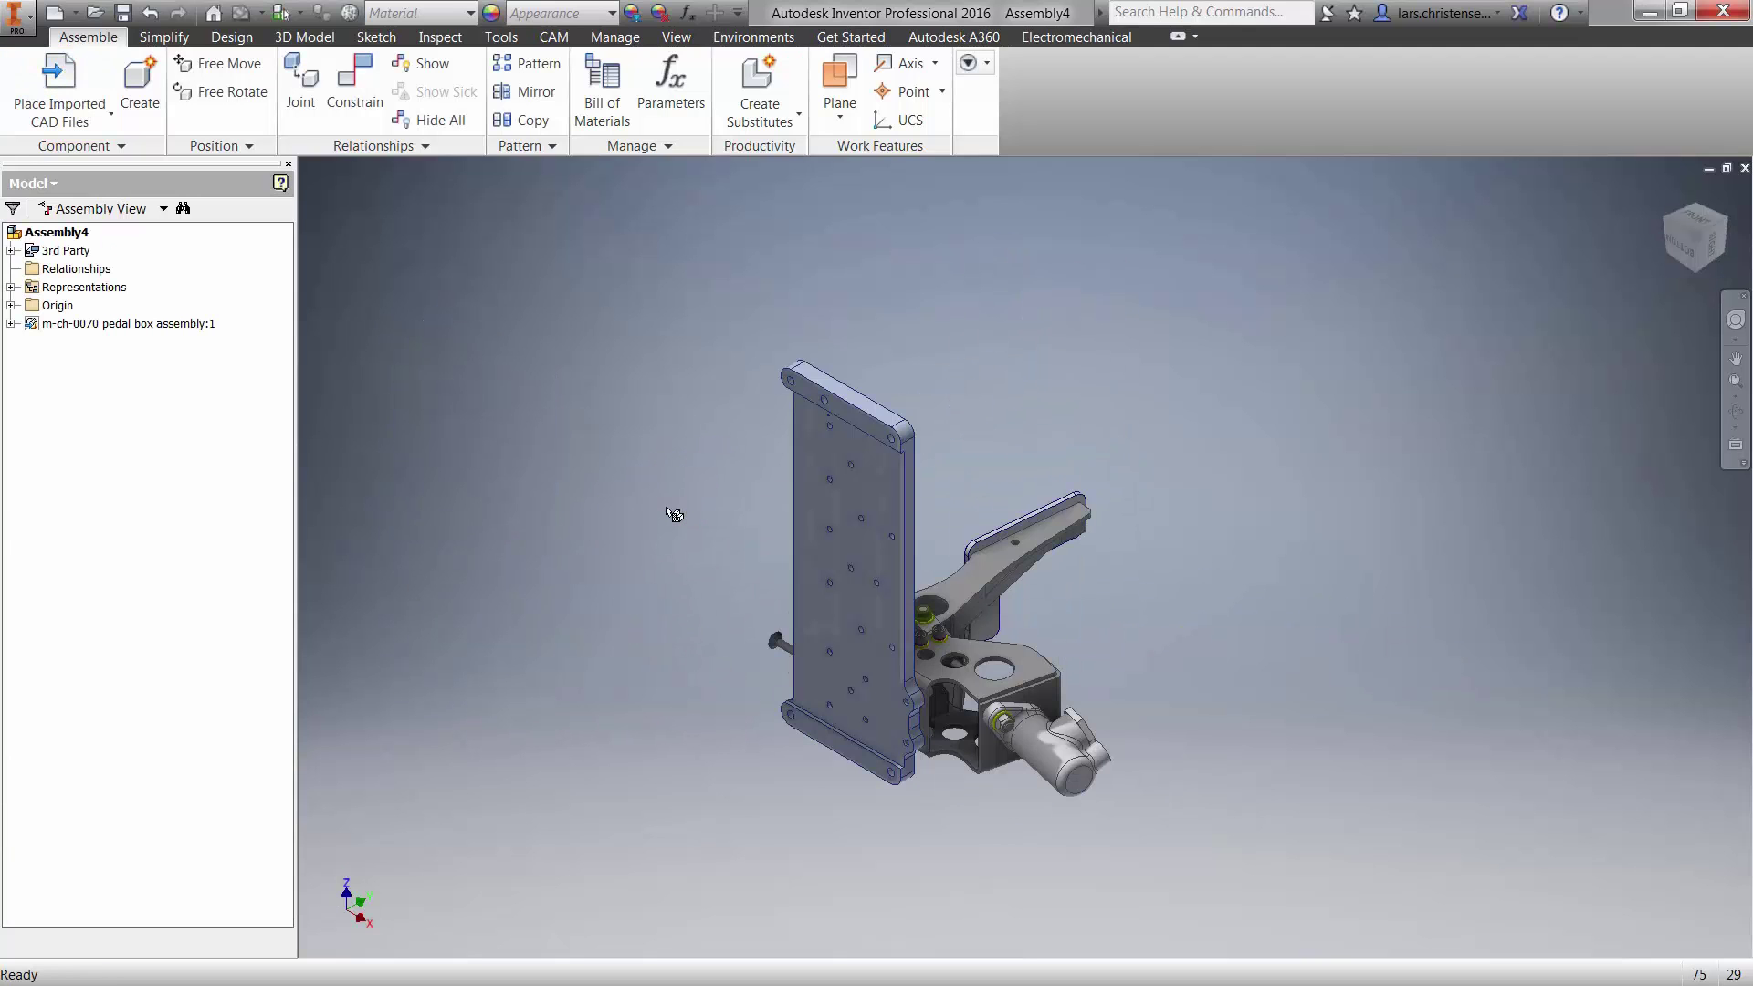
pyautogui.press('F6')
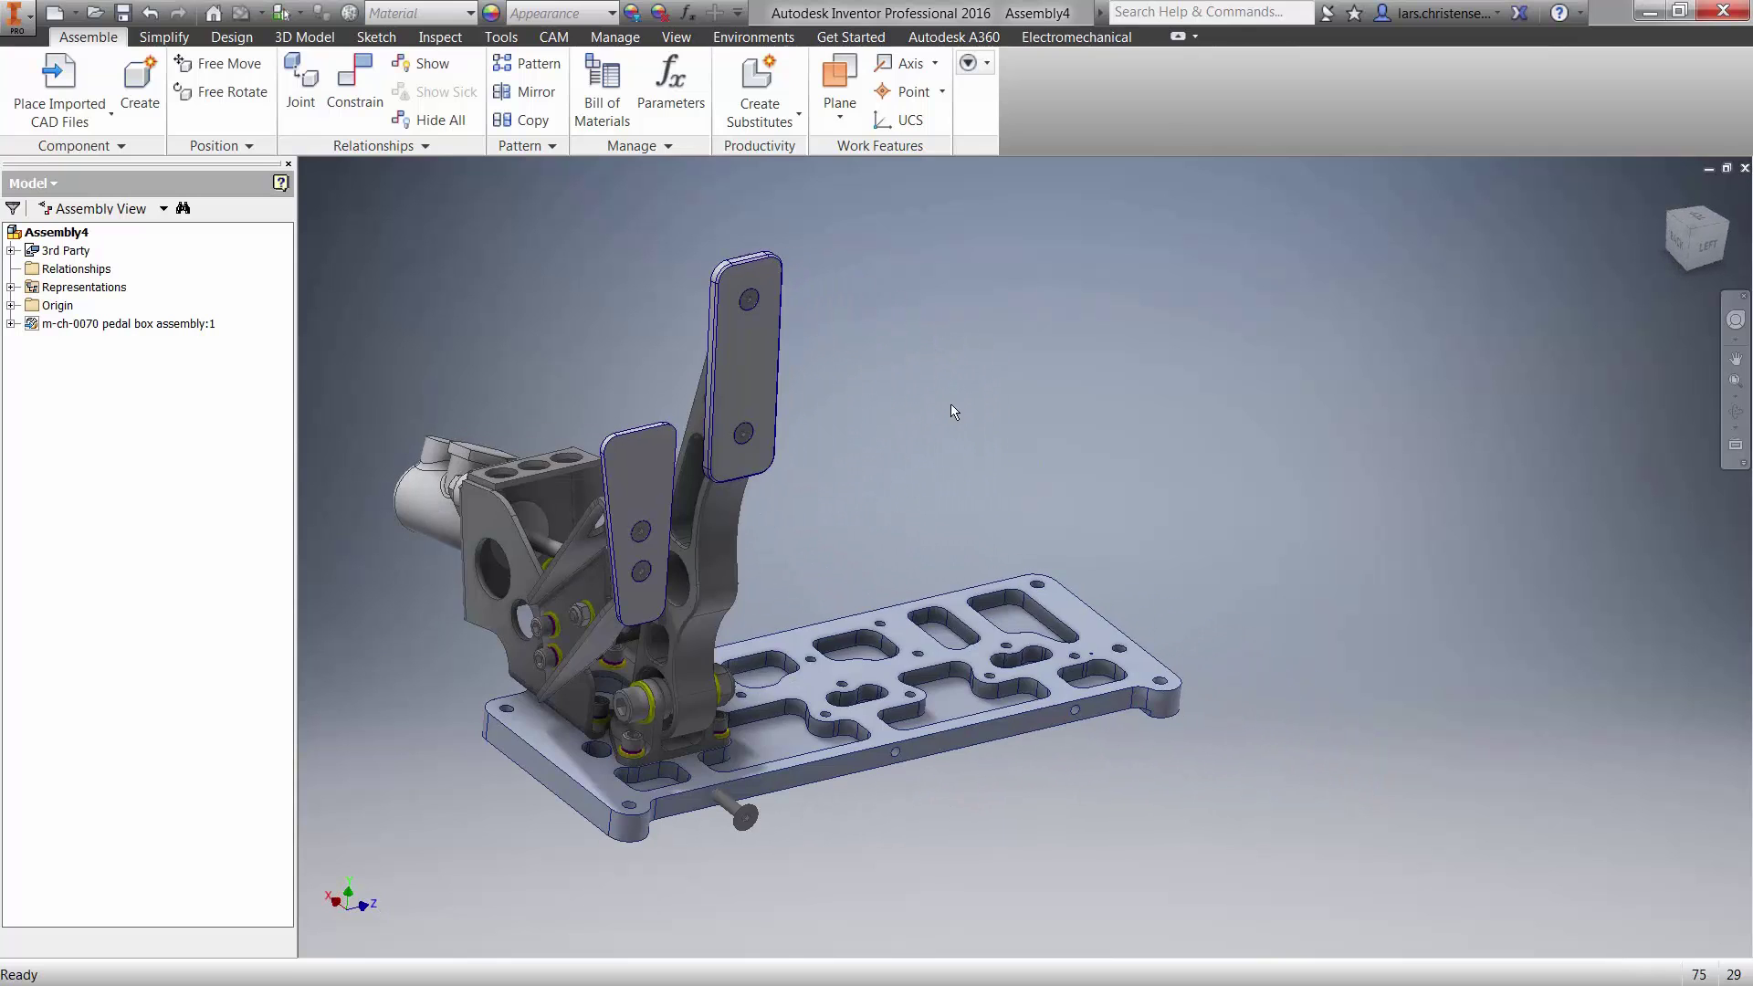
pyautogui.press('Home')
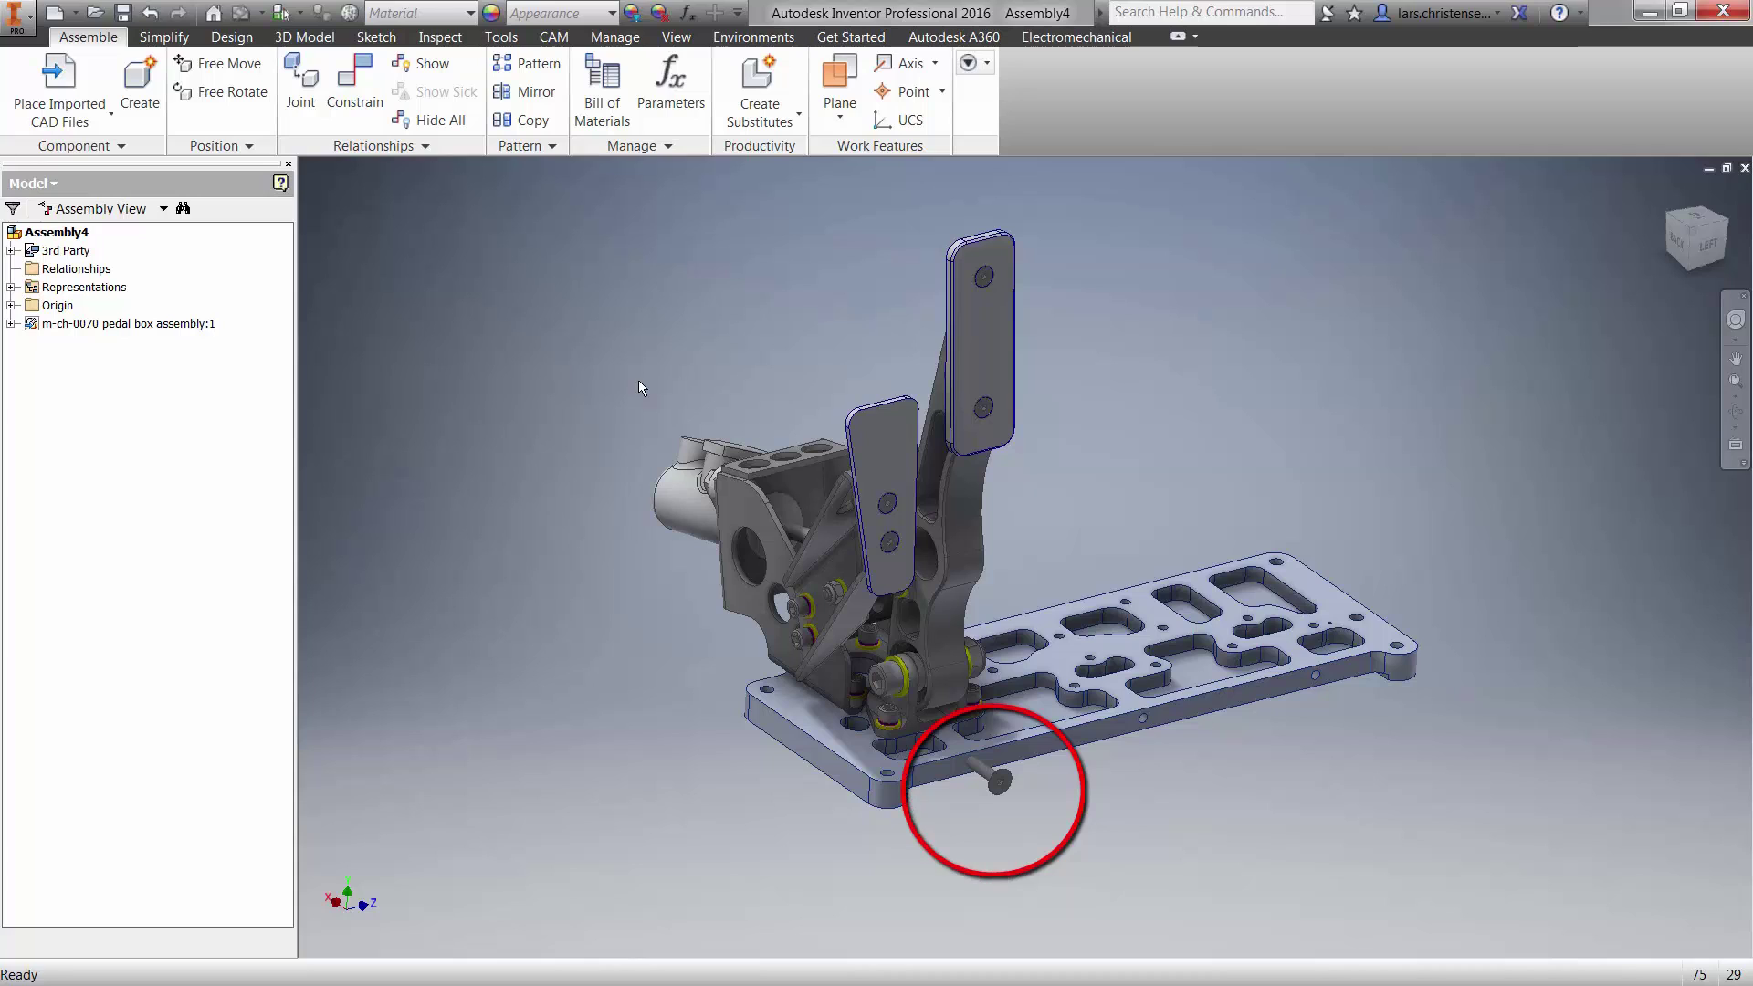
# - Reopen the linked pedal box's import settings and exclude Bolt M6x35 countersunk:3
pyautogui.doubleClick(997, 793)
pyautogui.rightClick(1004, 794)
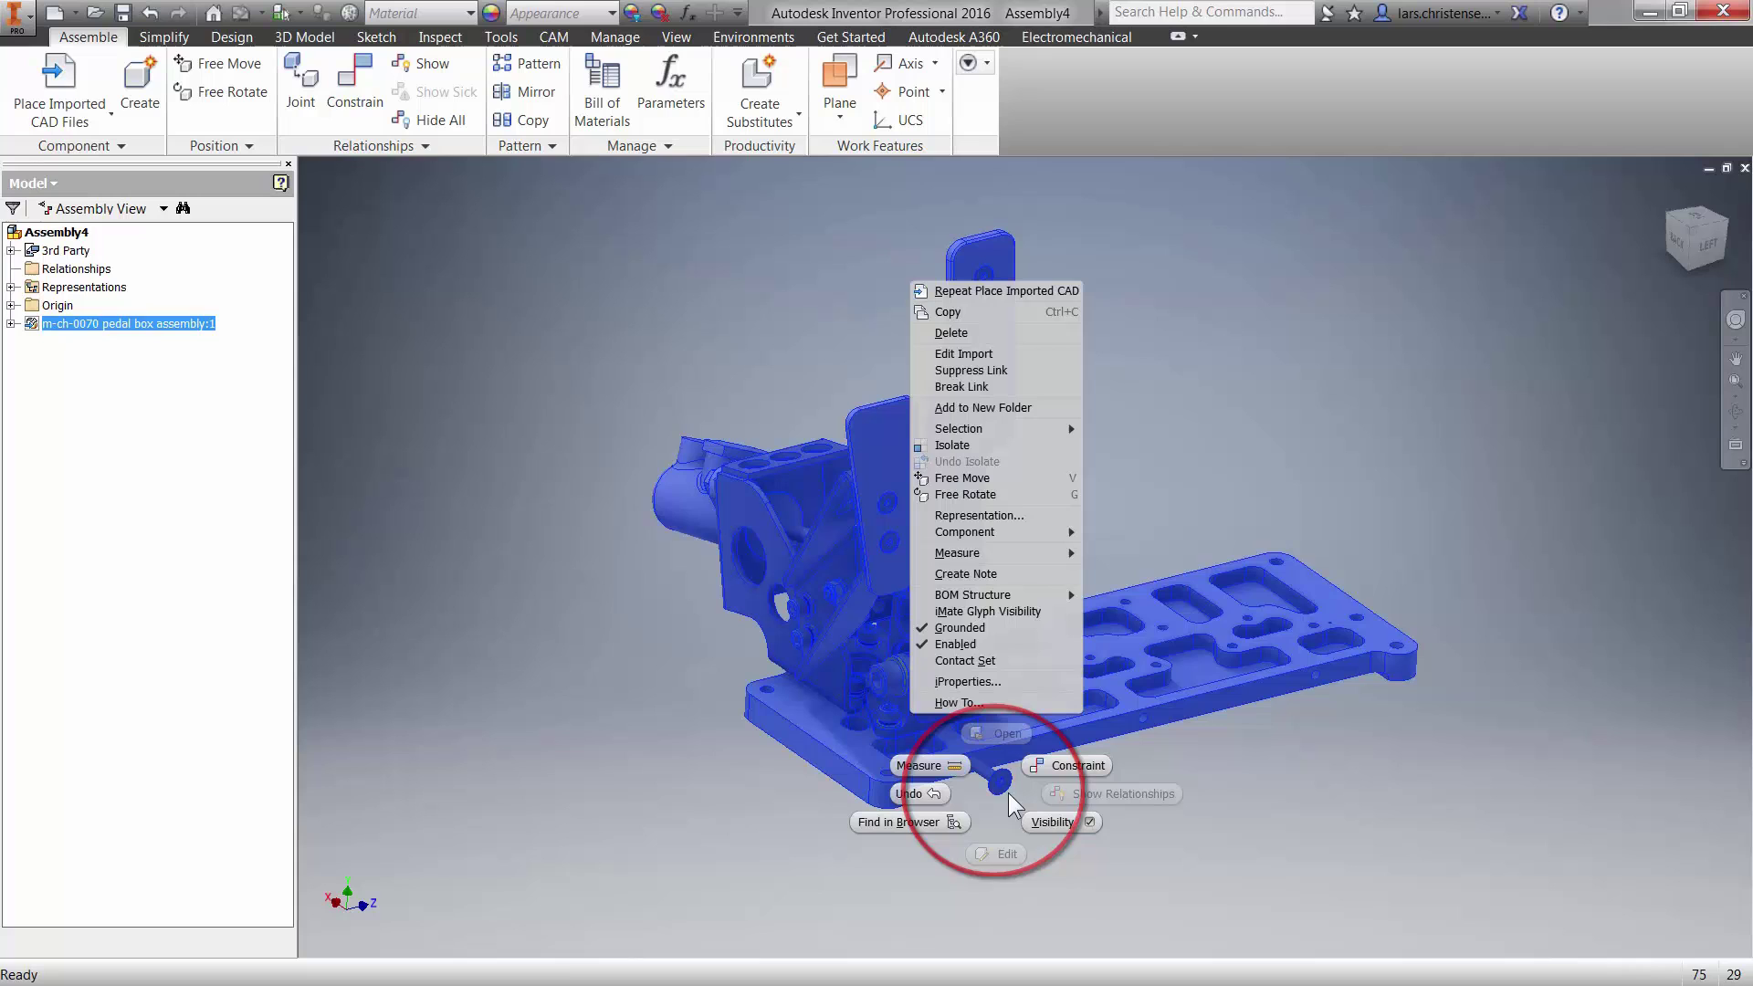
pyautogui.click(963, 354)
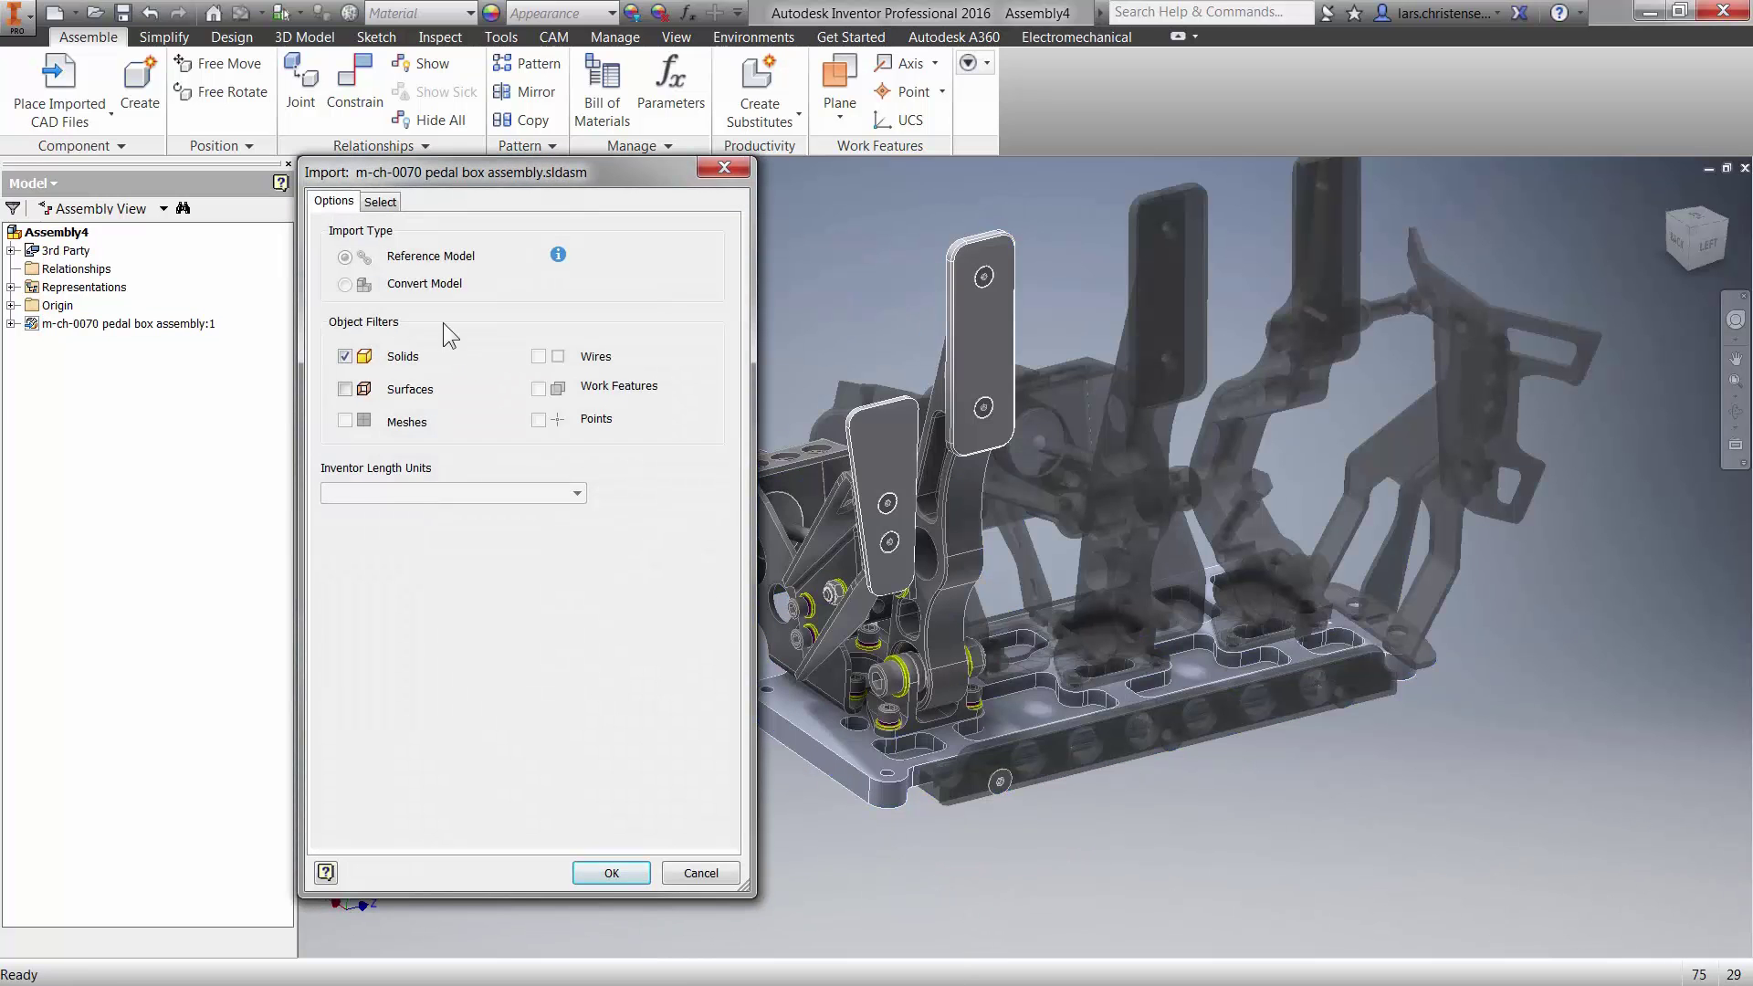
pyautogui.click(381, 202)
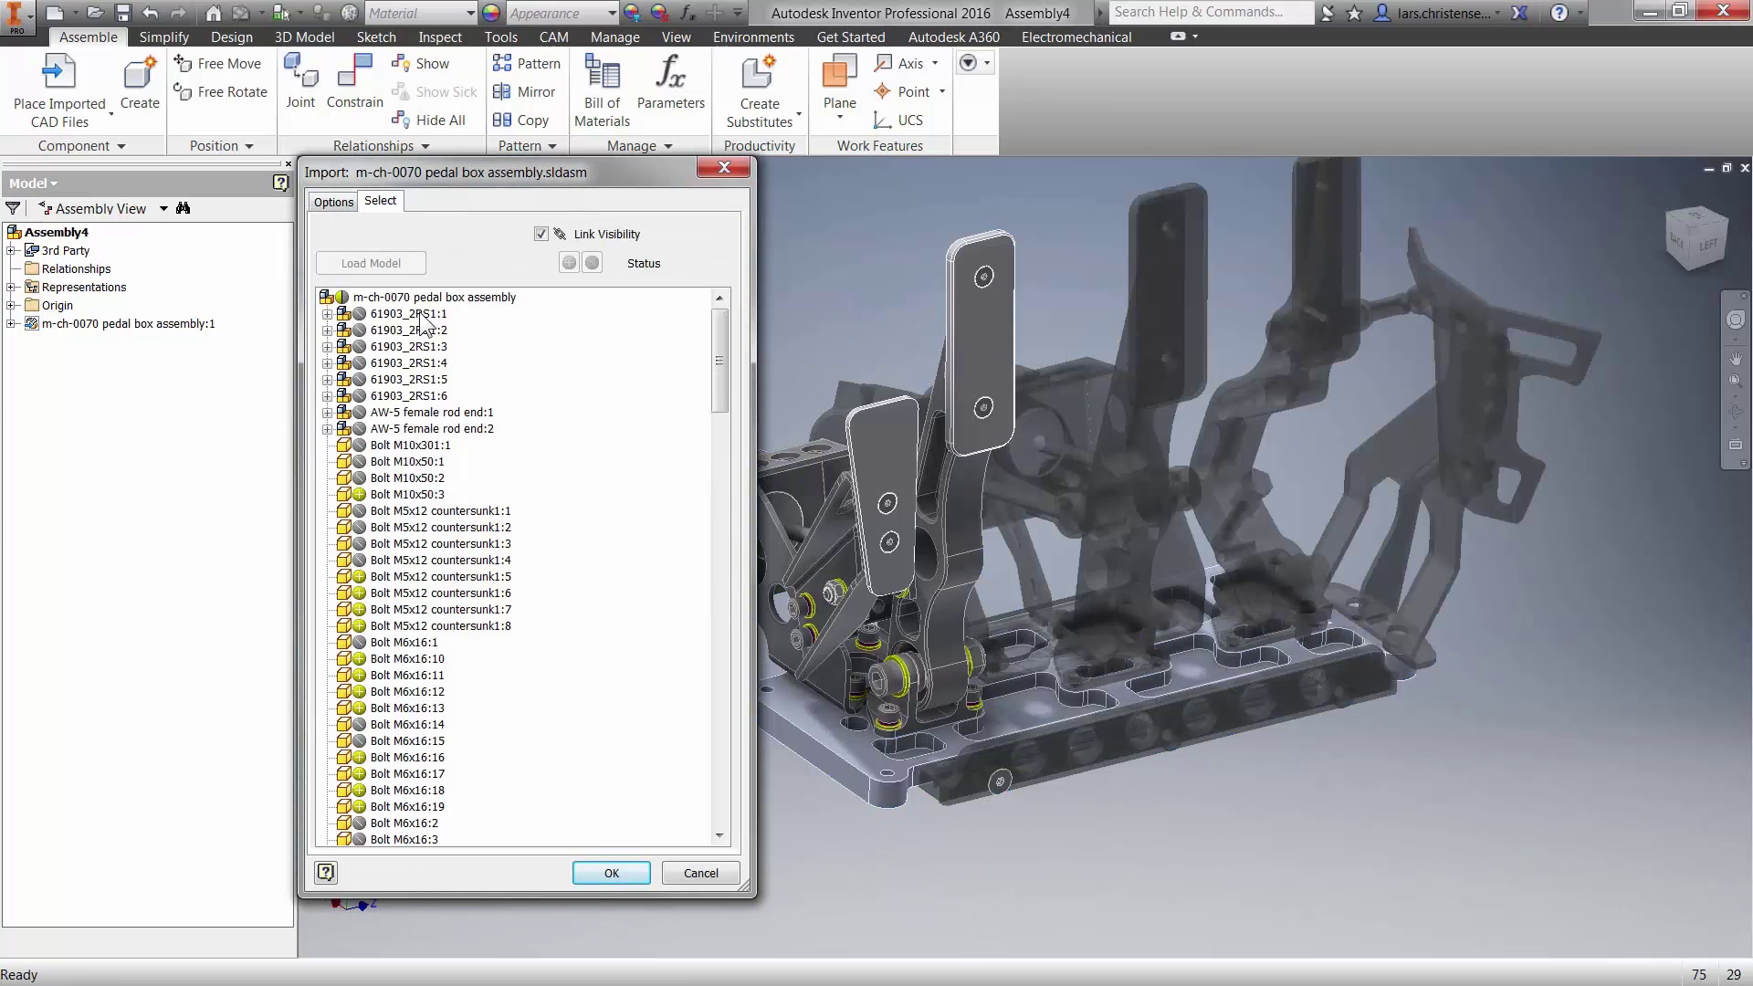
pyautogui.click(1000, 785)
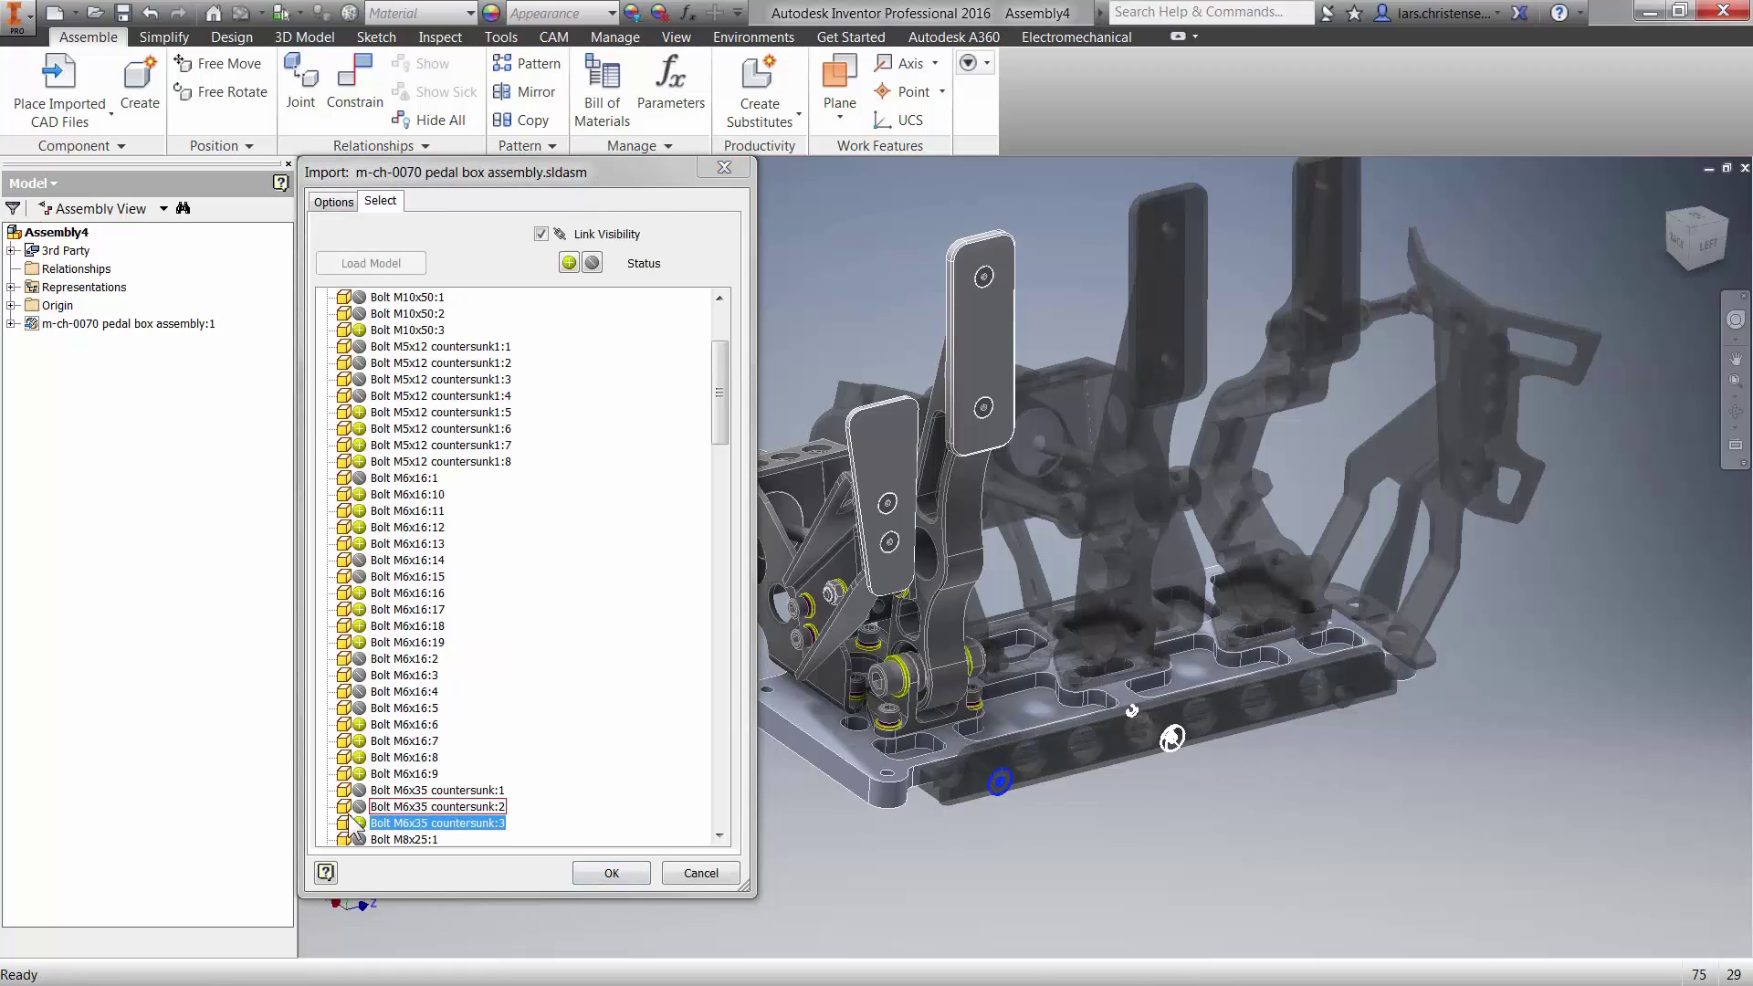
pyautogui.click(356, 823)
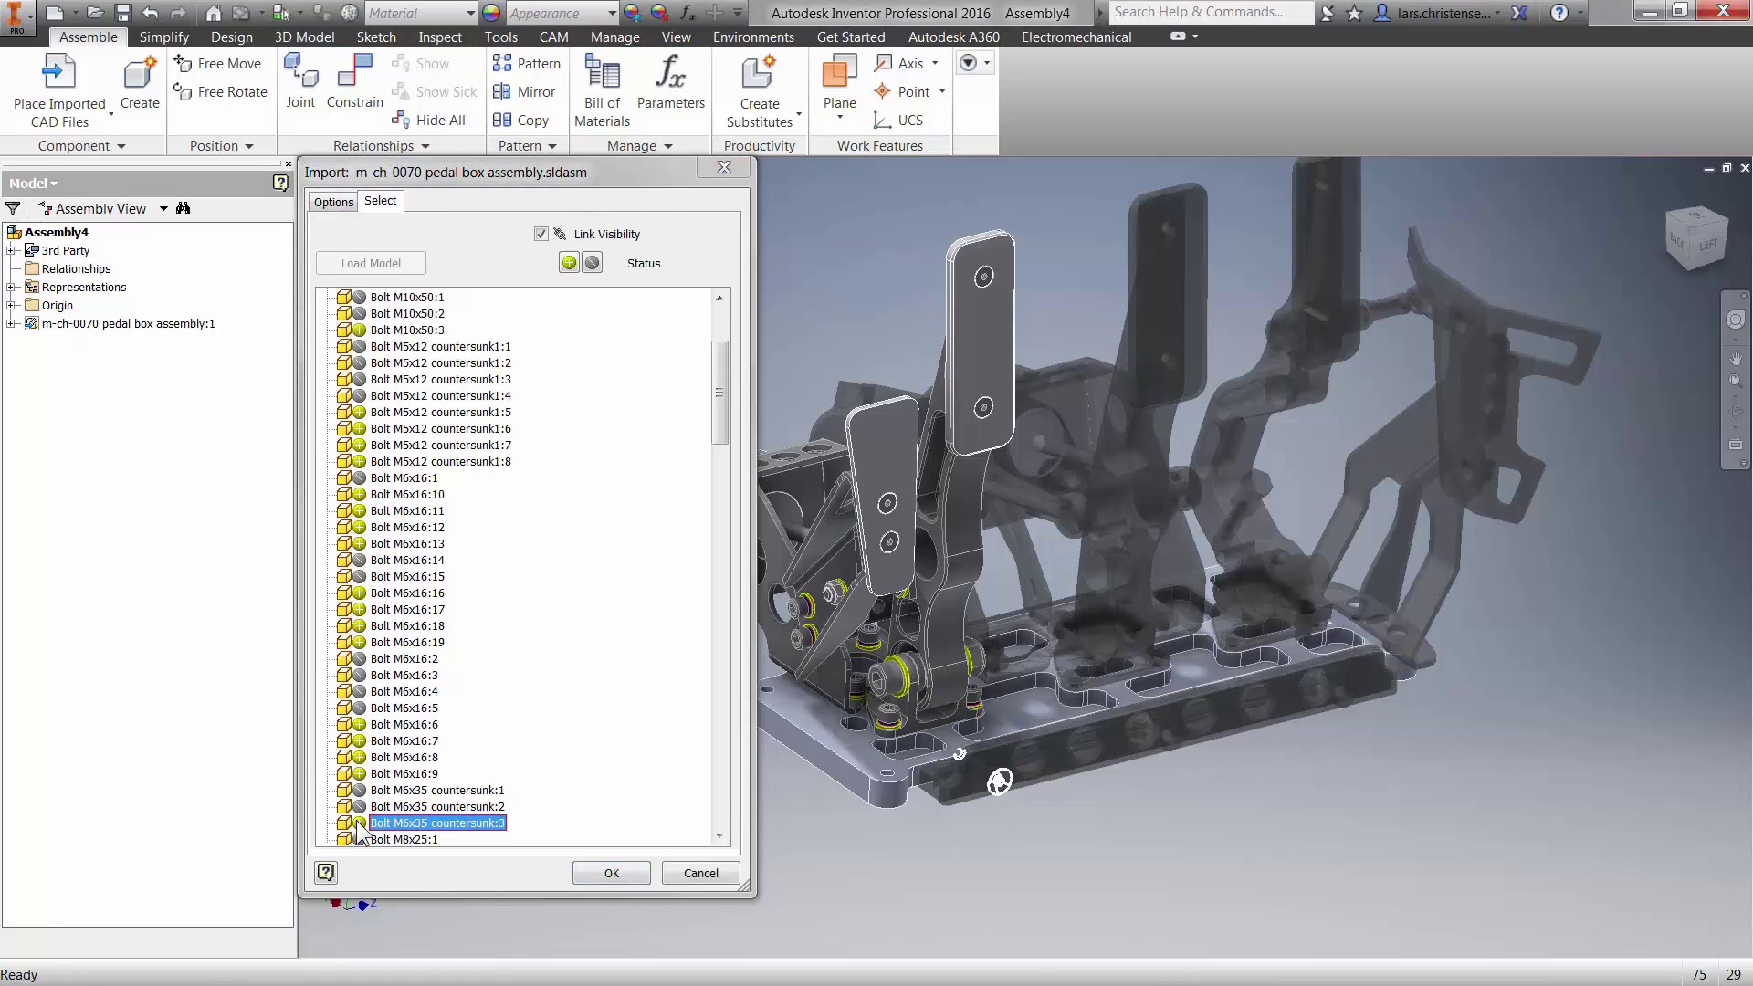
pyautogui.click(610, 873)
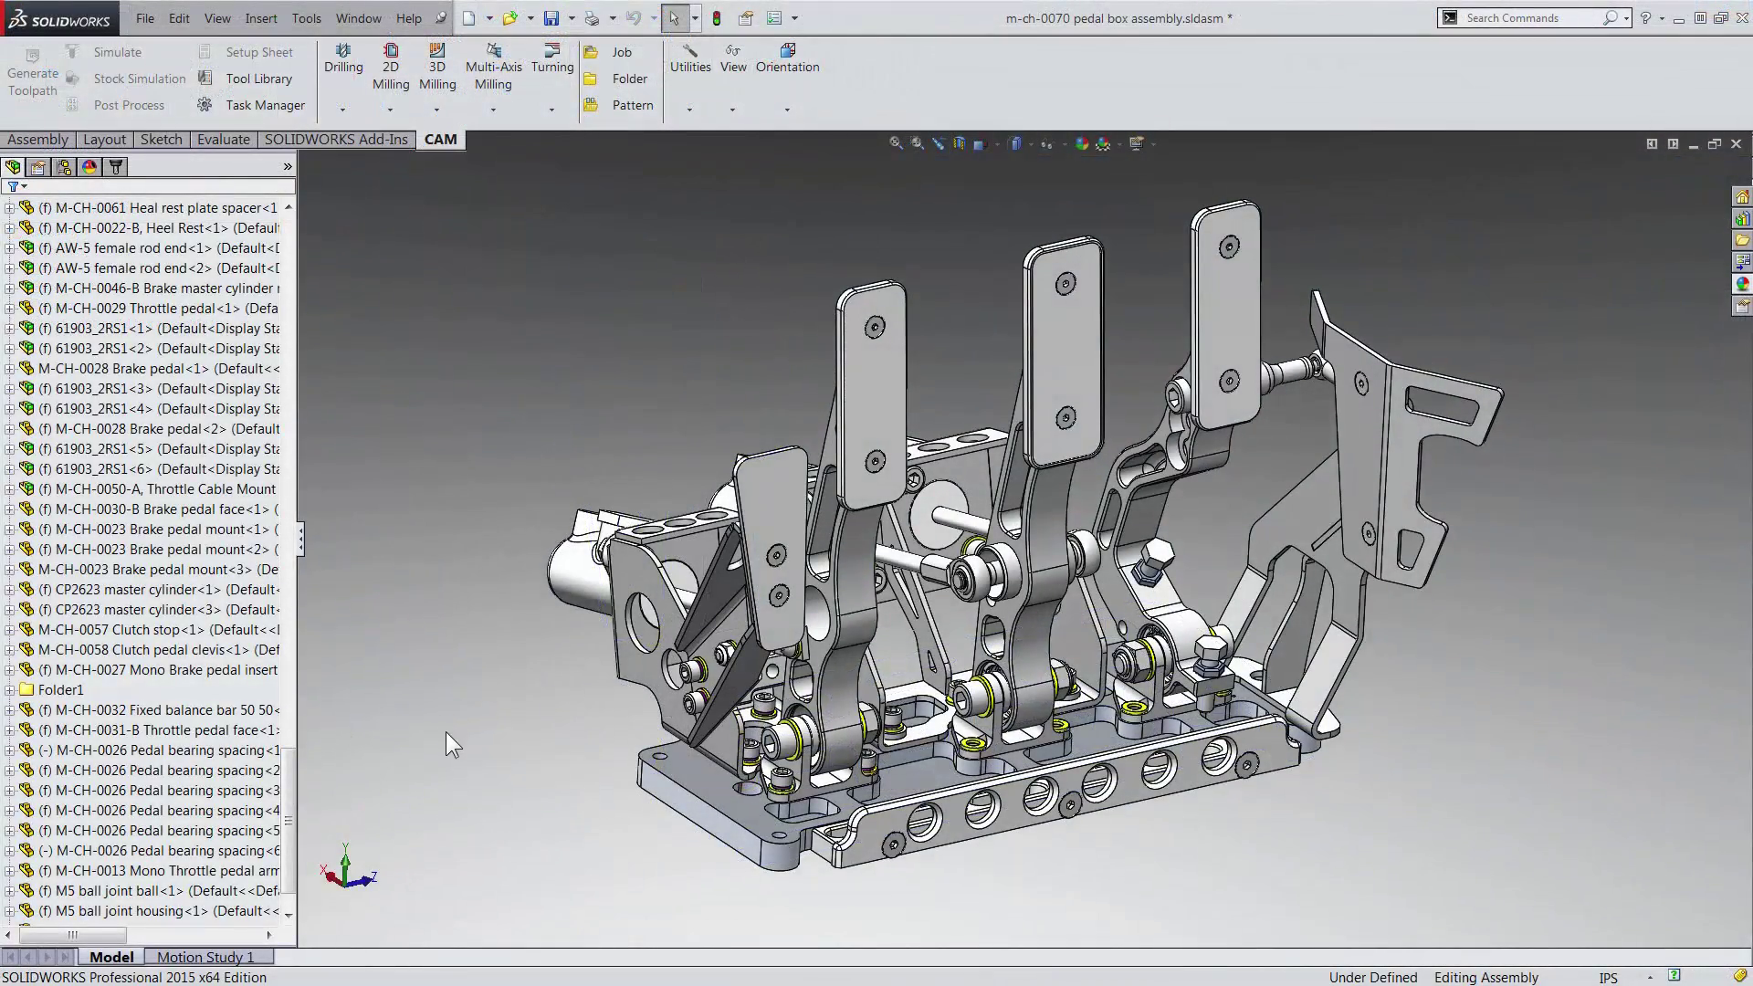
# - Open Pedal Base Plate and lengthen its 314 mm dimension by +50 to 364 mm
pyautogui.click(700, 780)
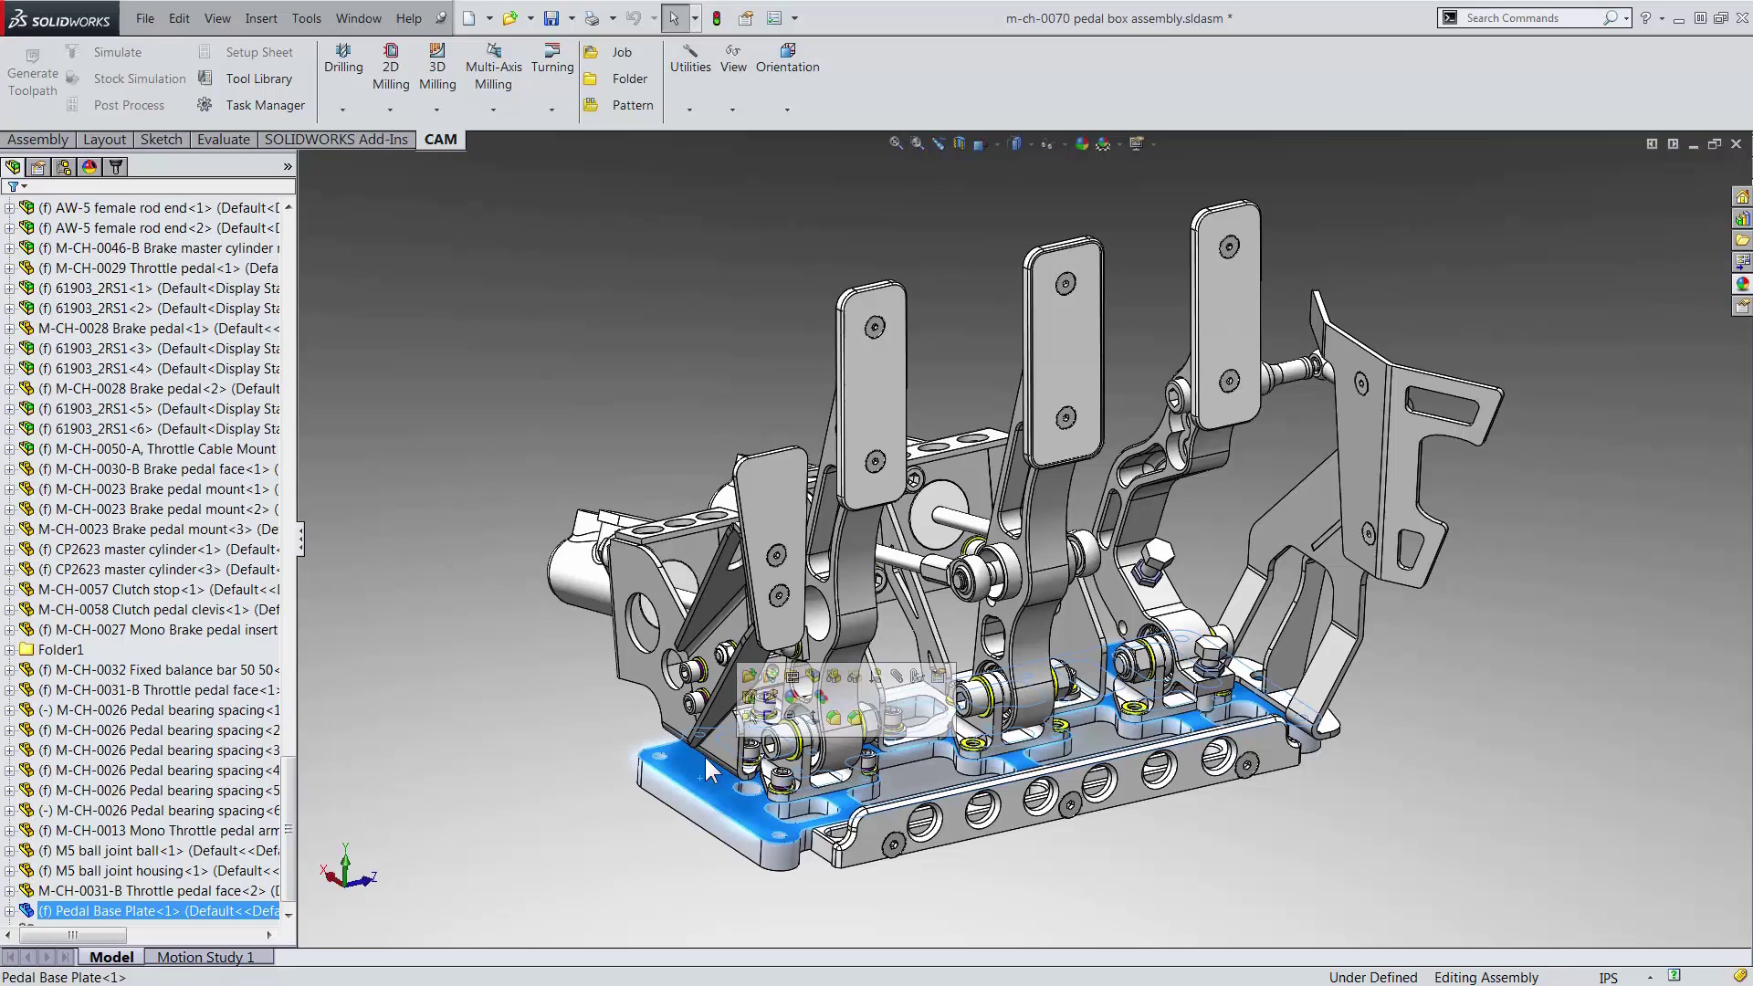
pyautogui.click(751, 675)
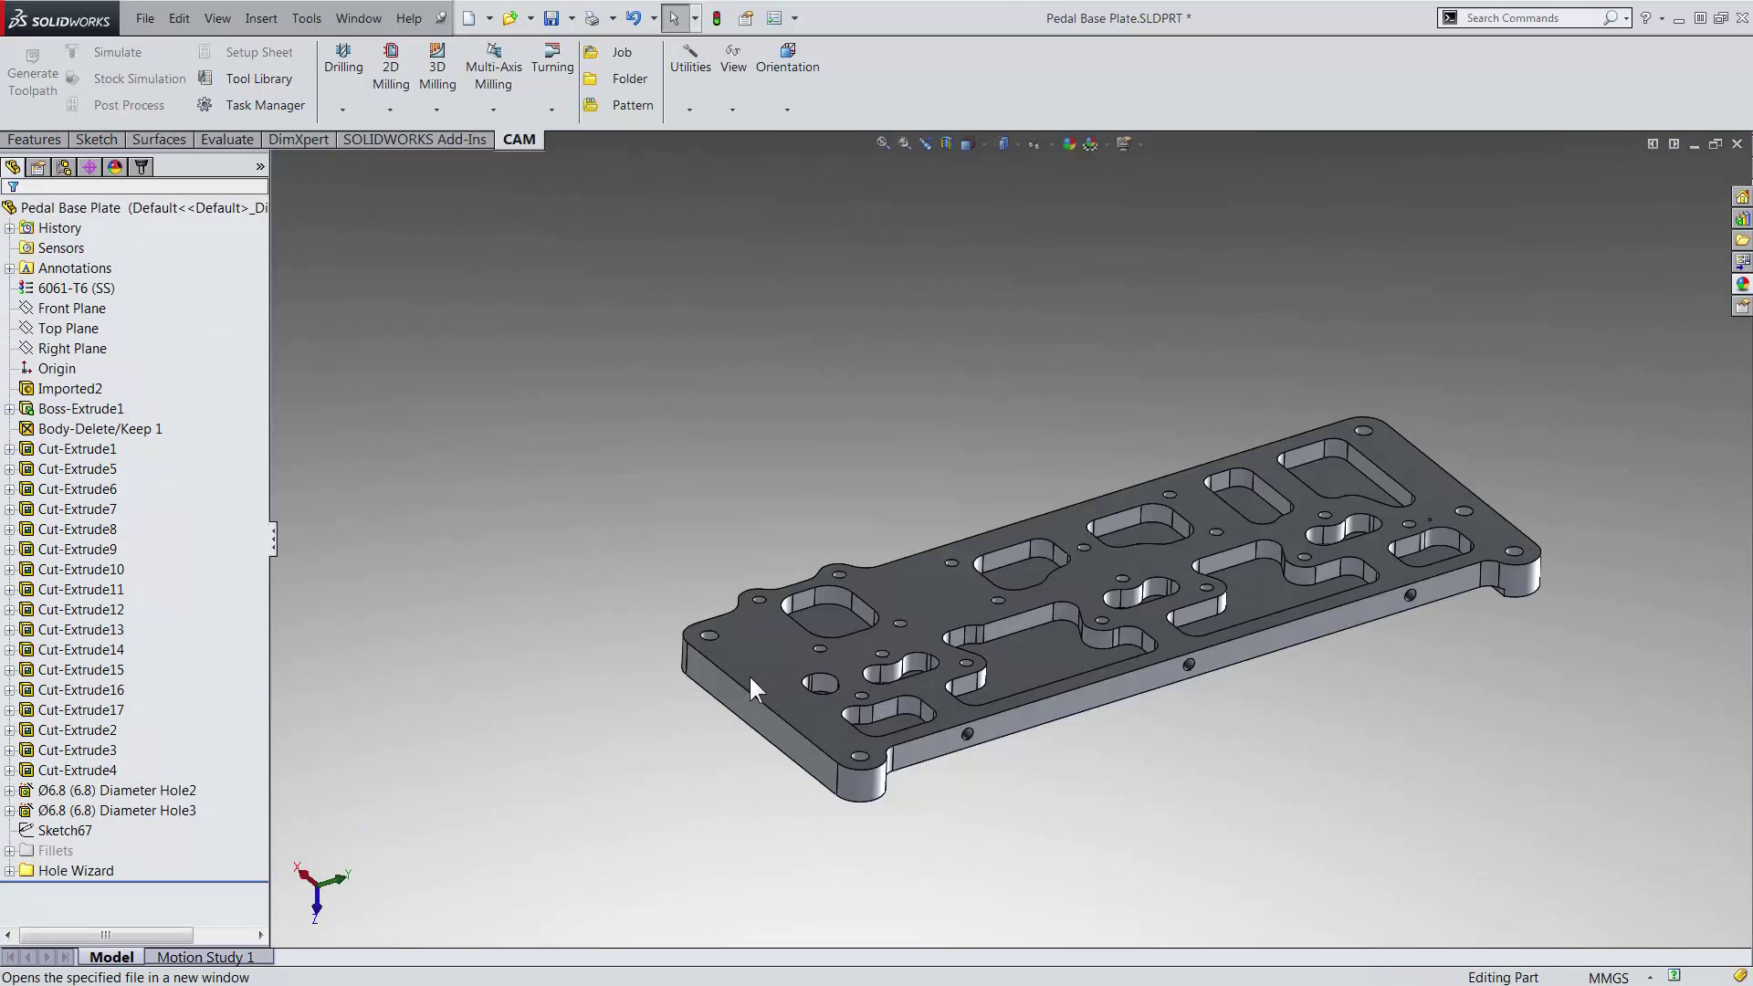
pyautogui.doubleClick(955, 590)
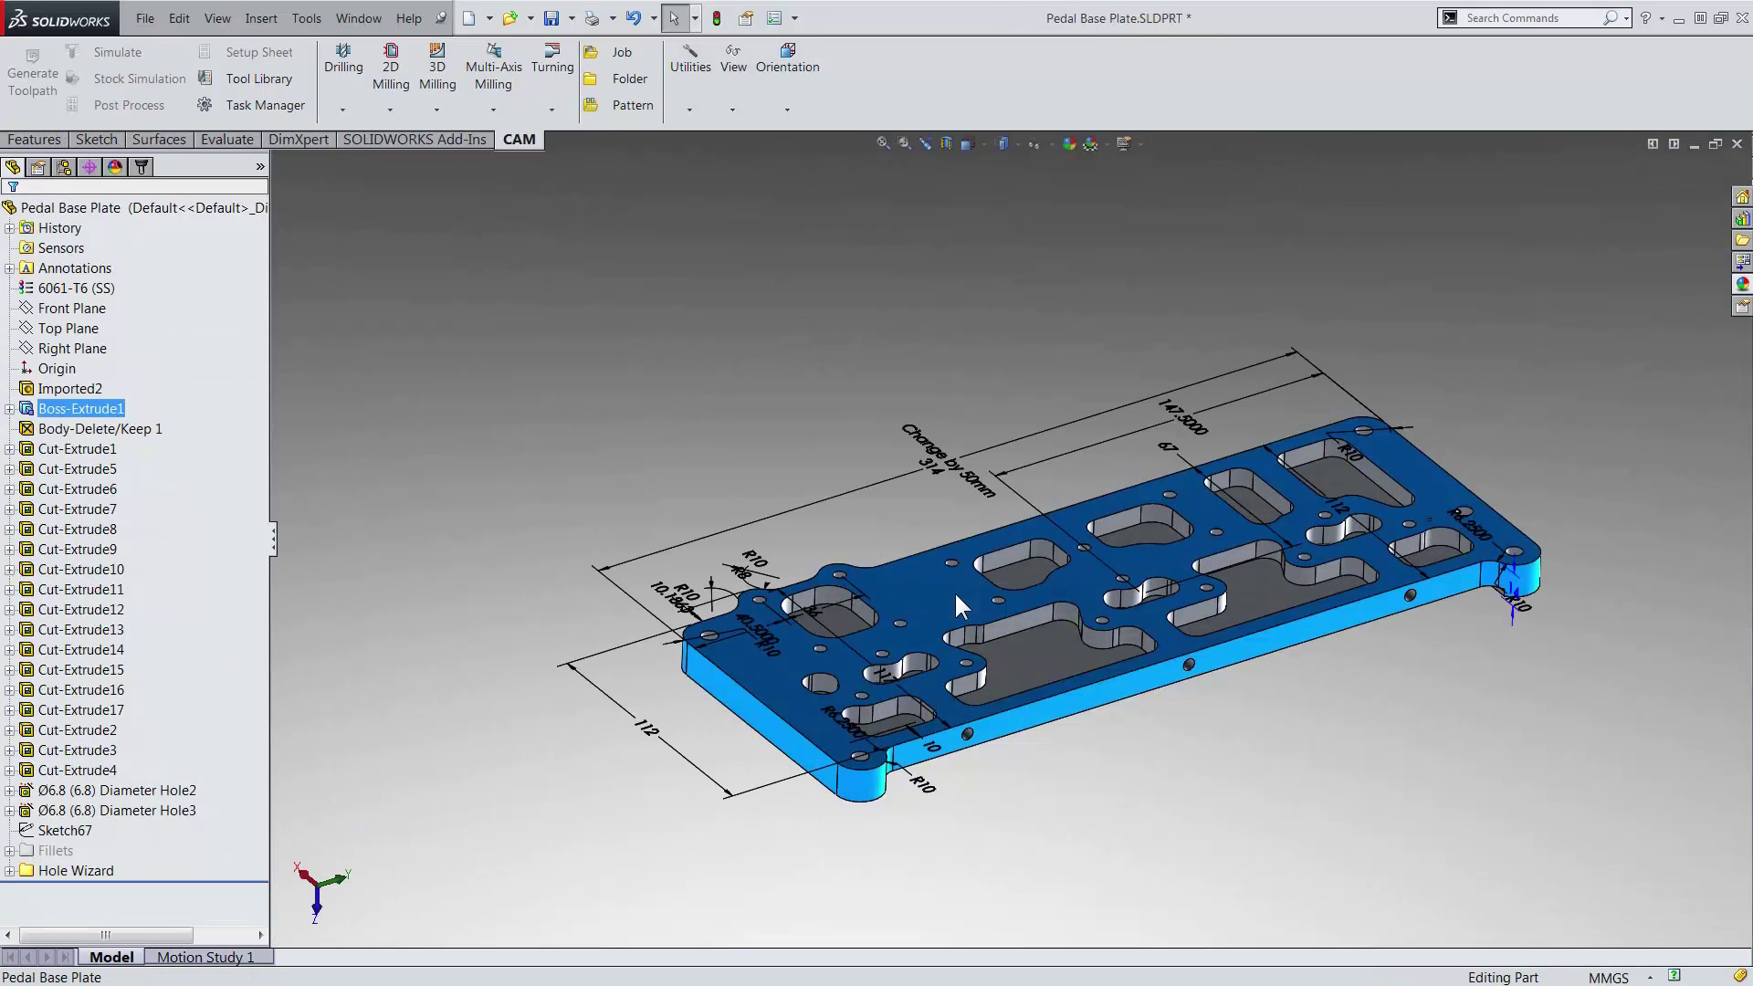
pyautogui.click(950, 464)
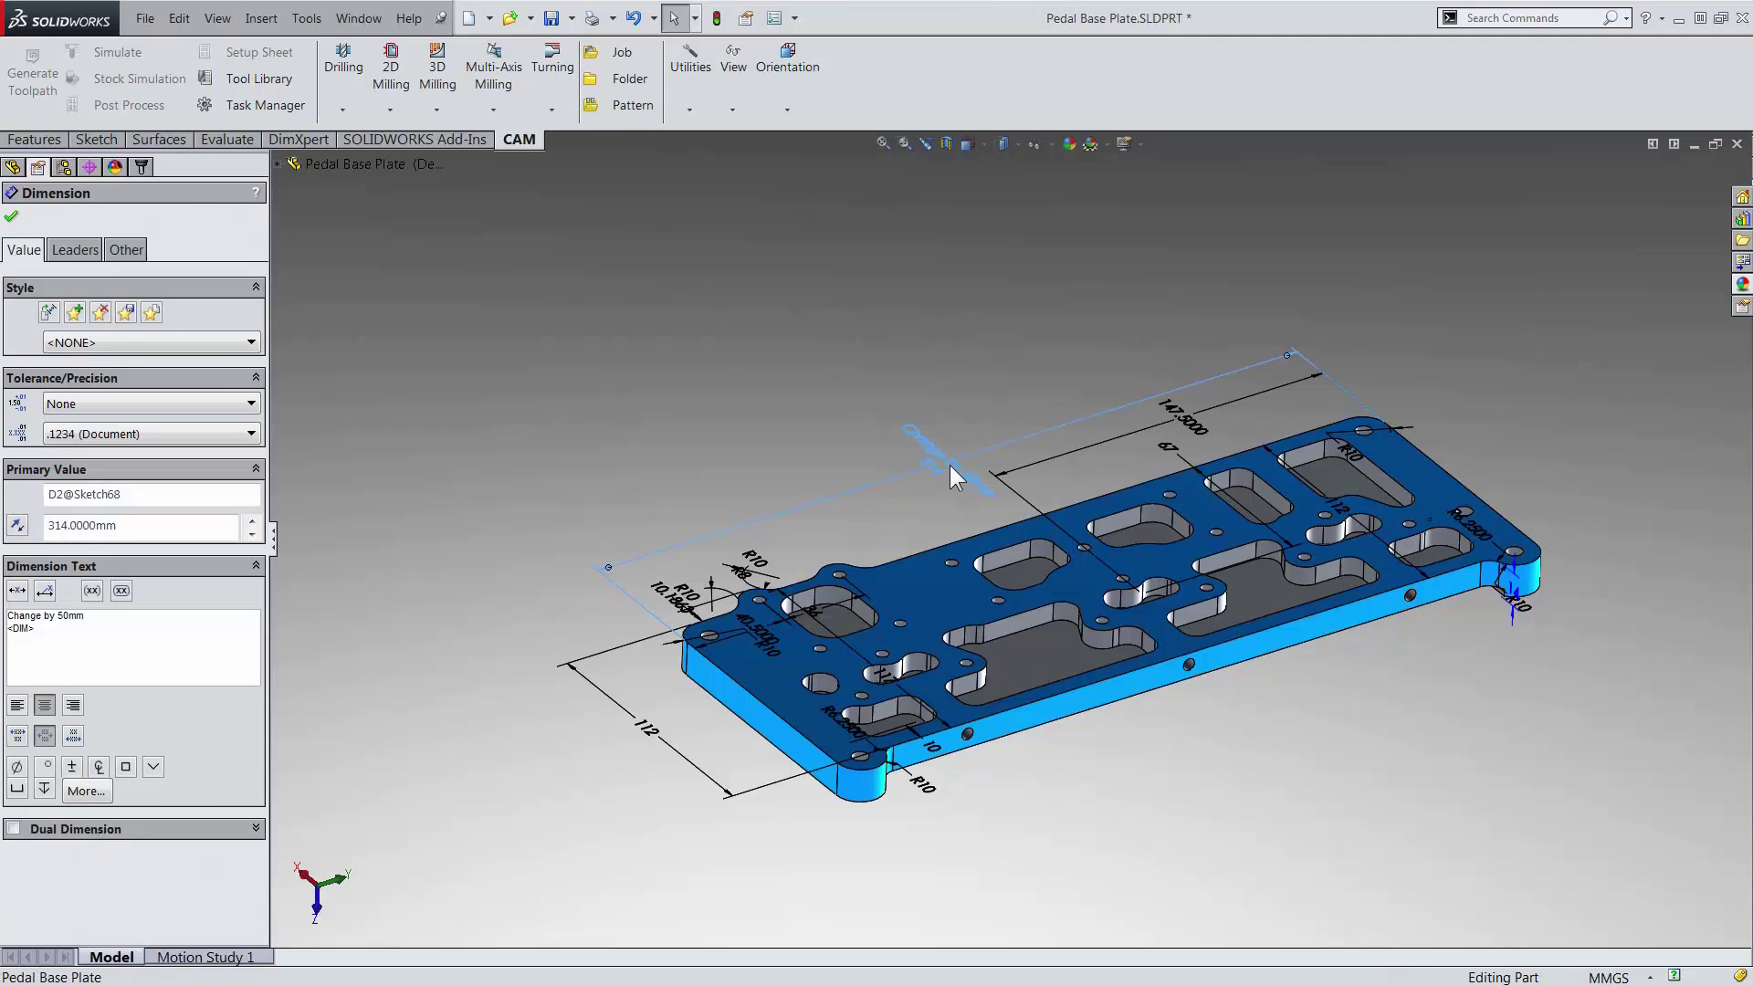
pyautogui.doubleClick(956, 464)
pyautogui.click(948, 511)
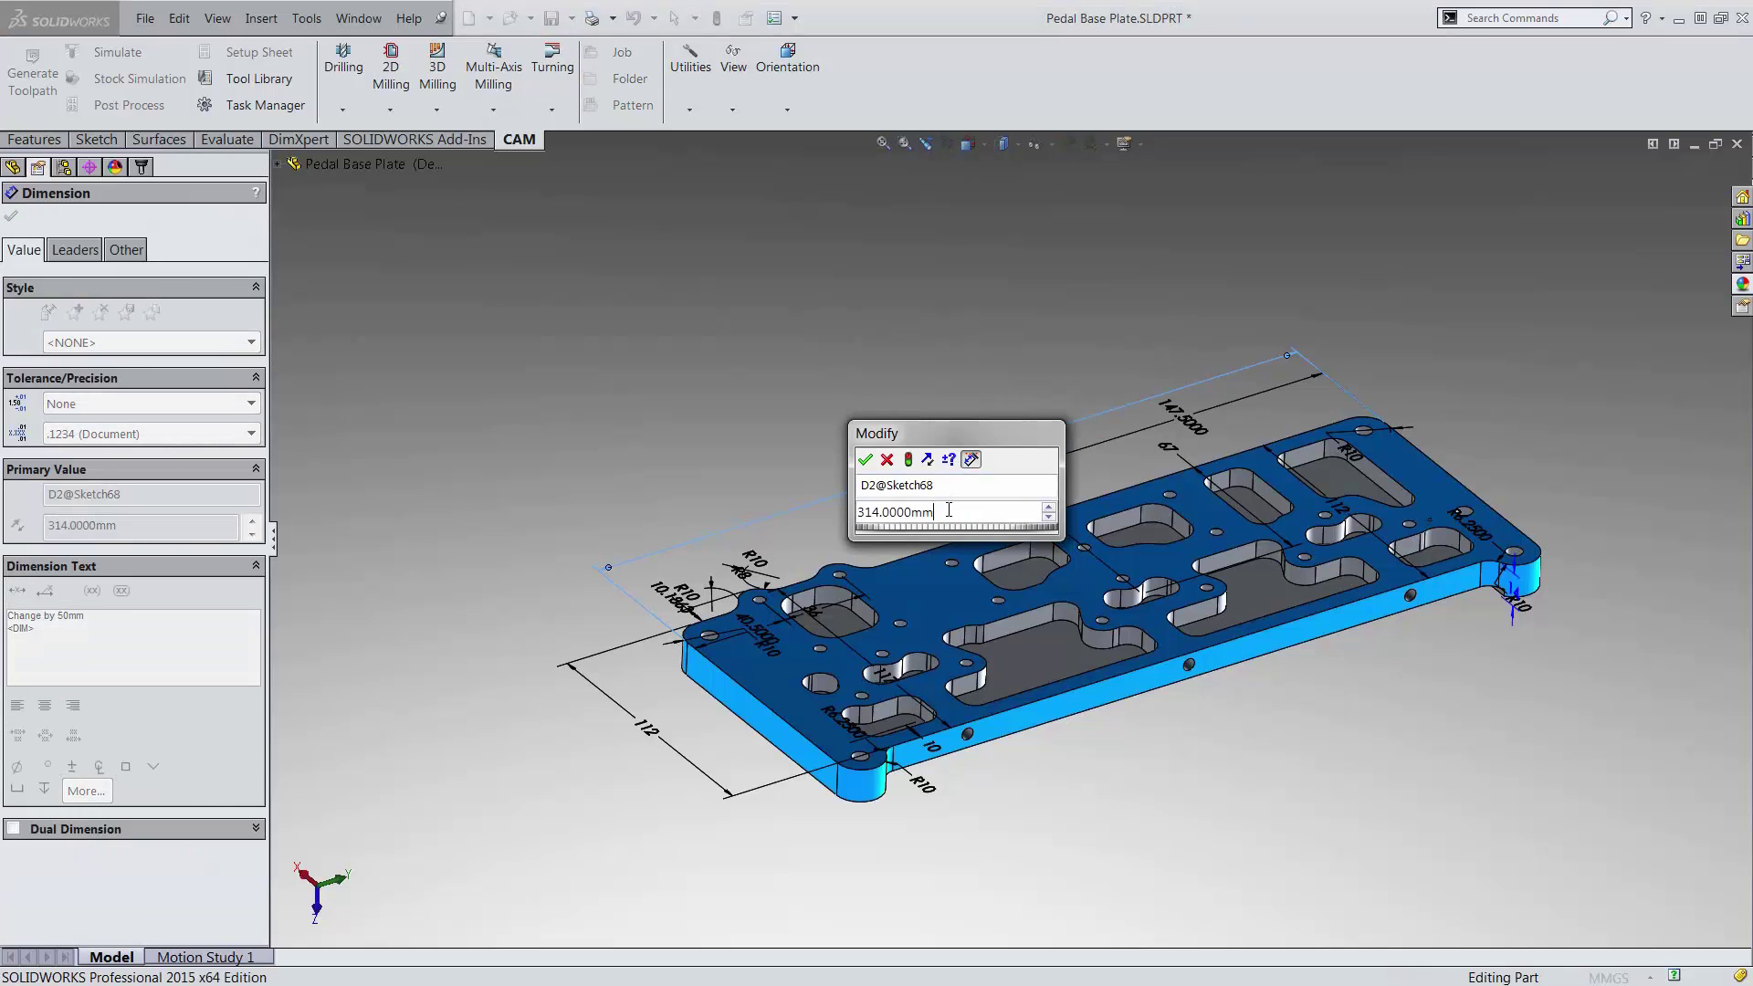
pyautogui.write('+50')
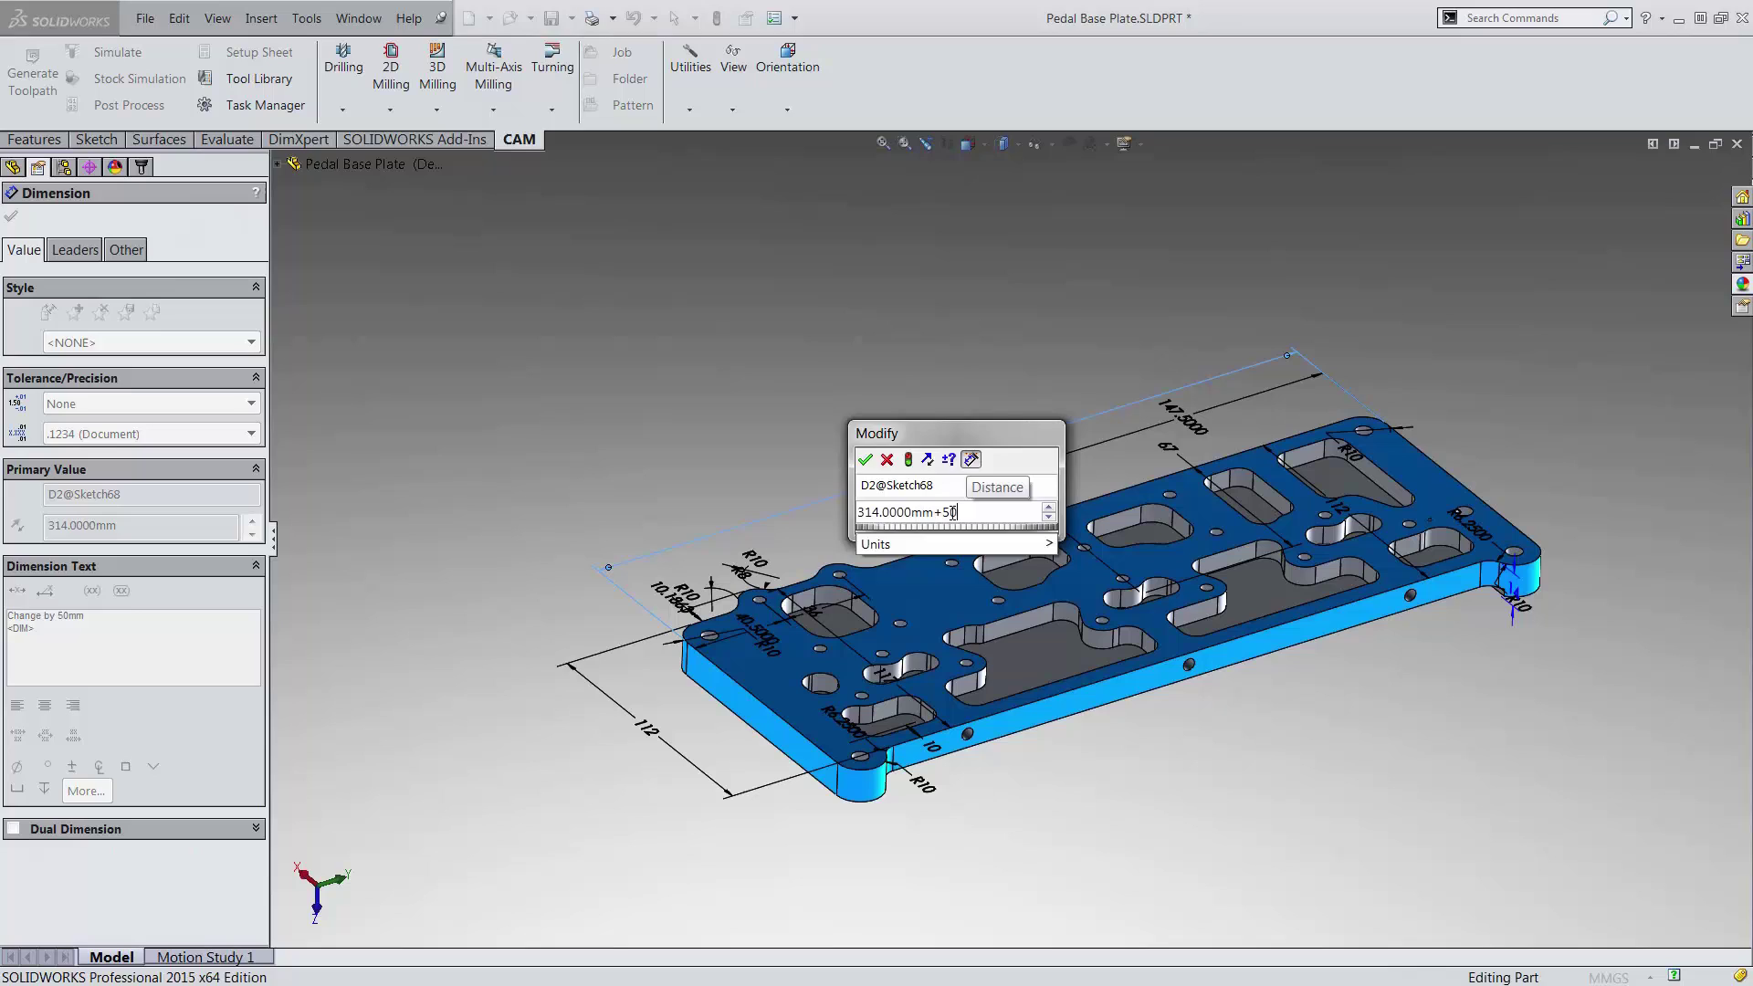
pyautogui.press('Return')
pyautogui.press('Escape')
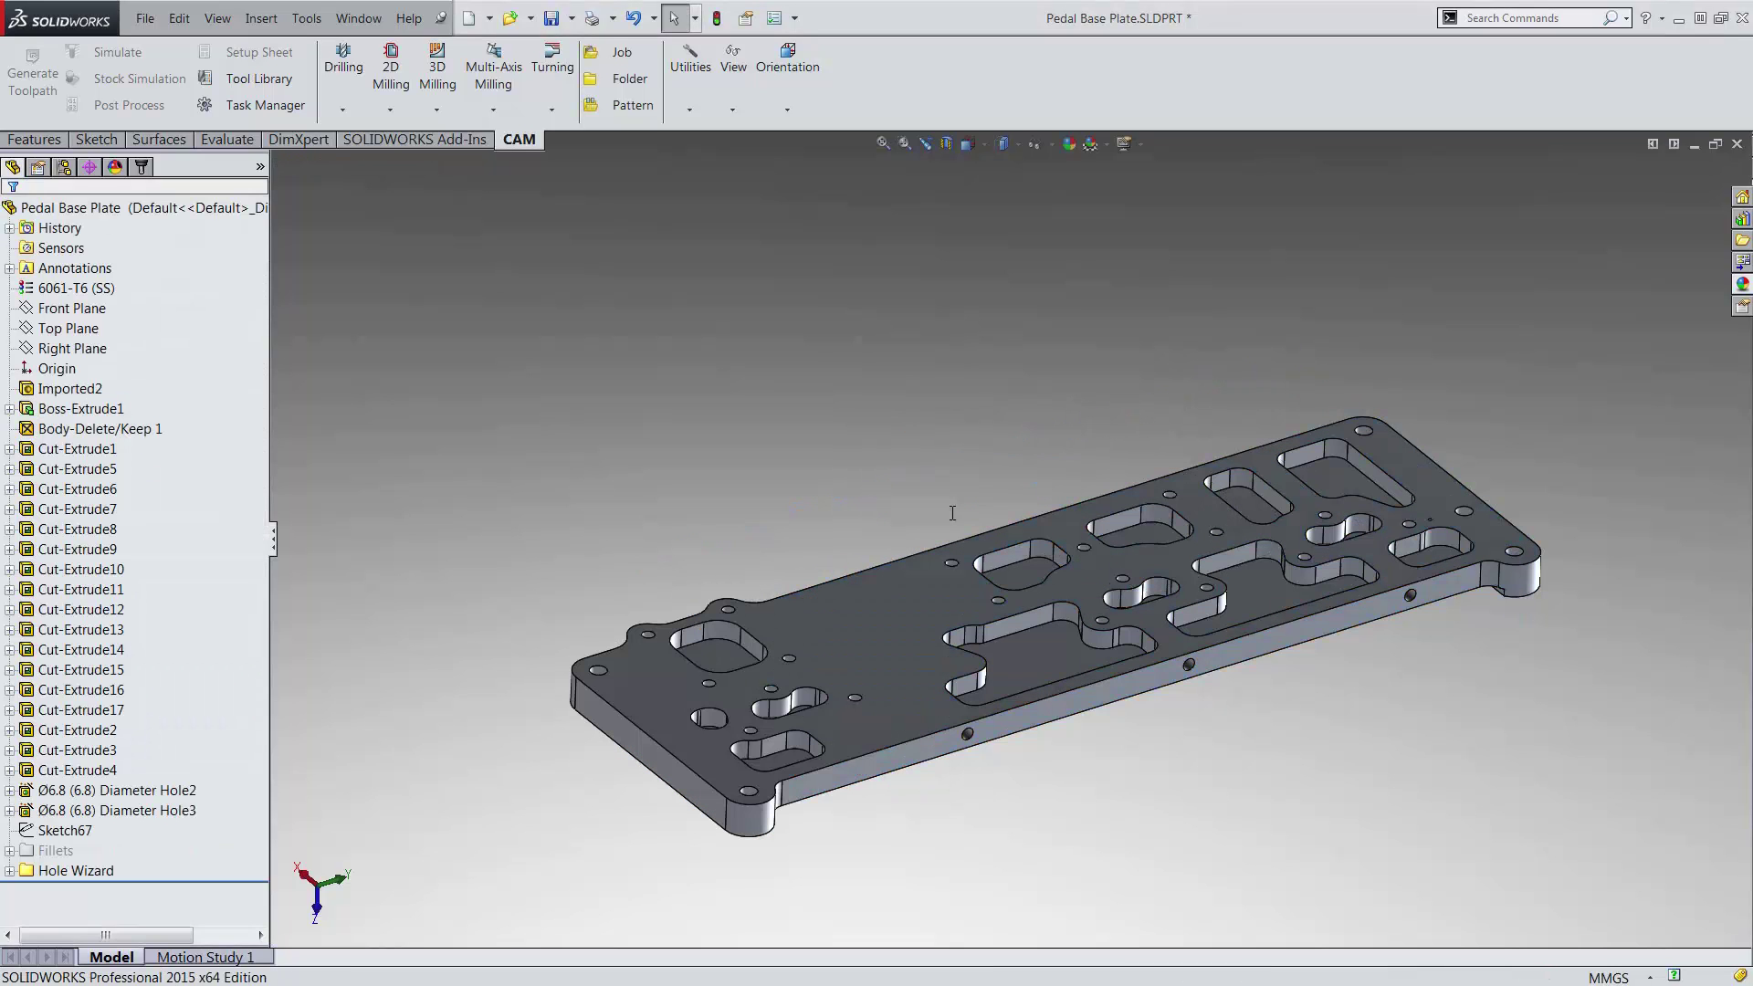
# - Rebuild the pedal box assembly around the longer plate and save all modified documents
pyautogui.hotkey('ctrl', 'Tab')
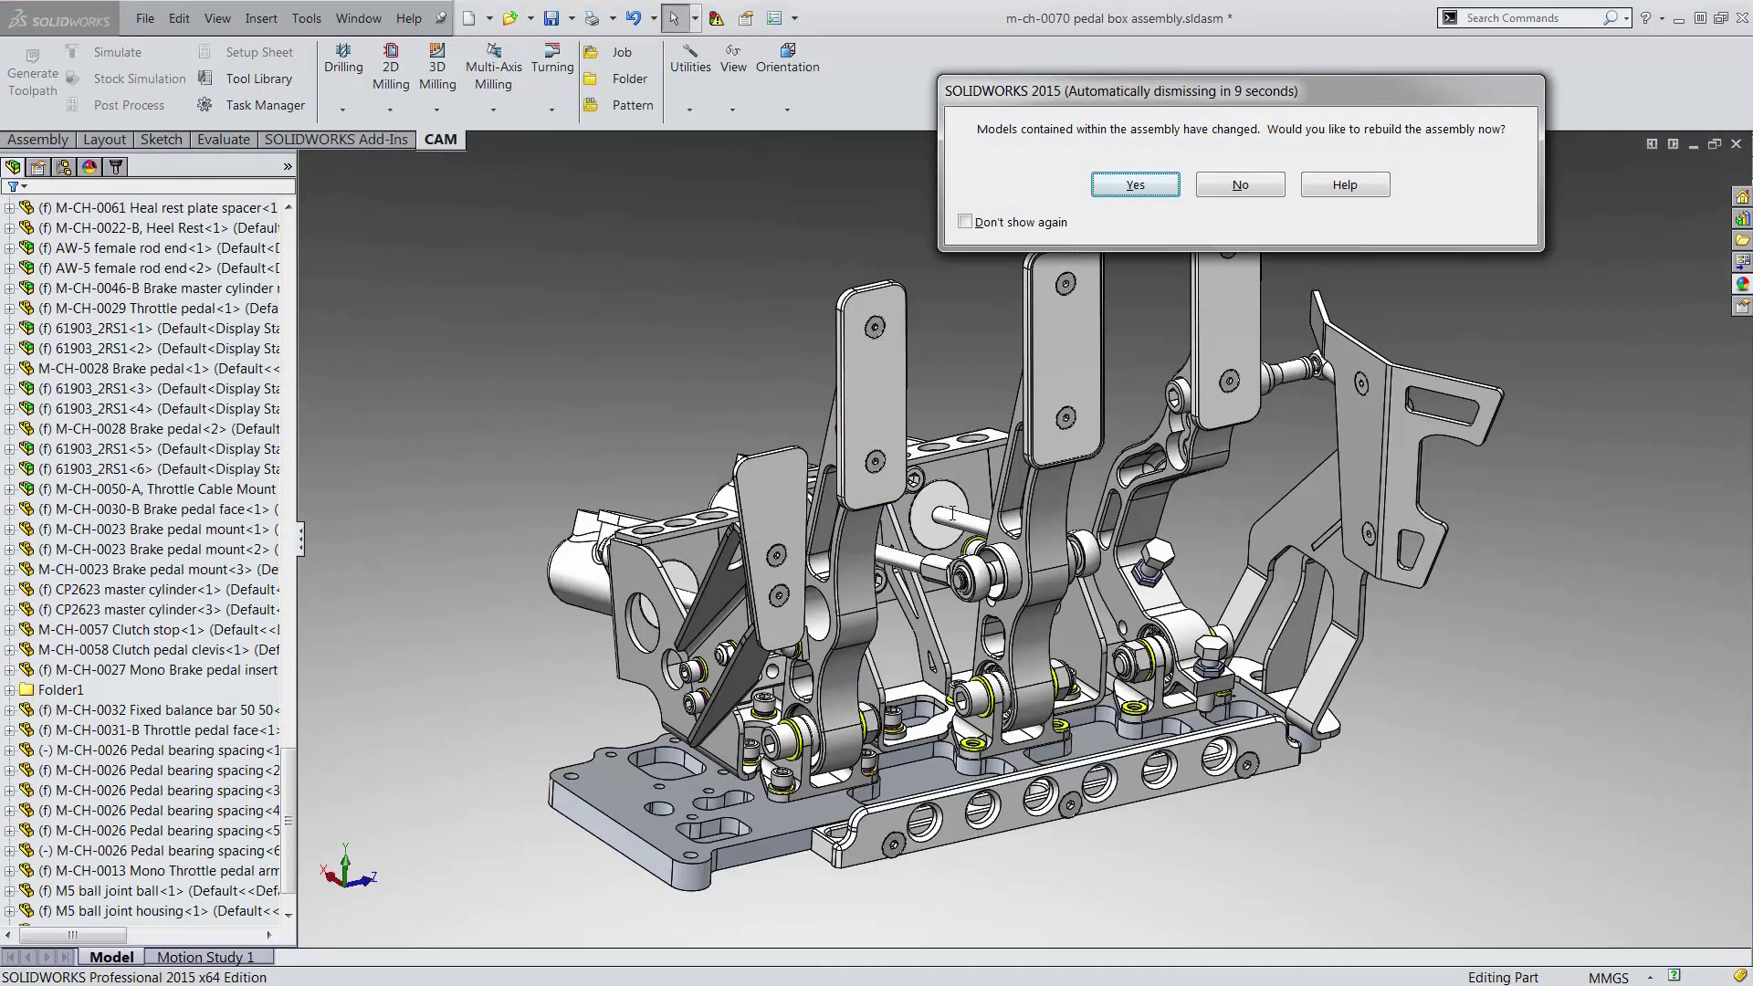
pyautogui.click(1134, 193)
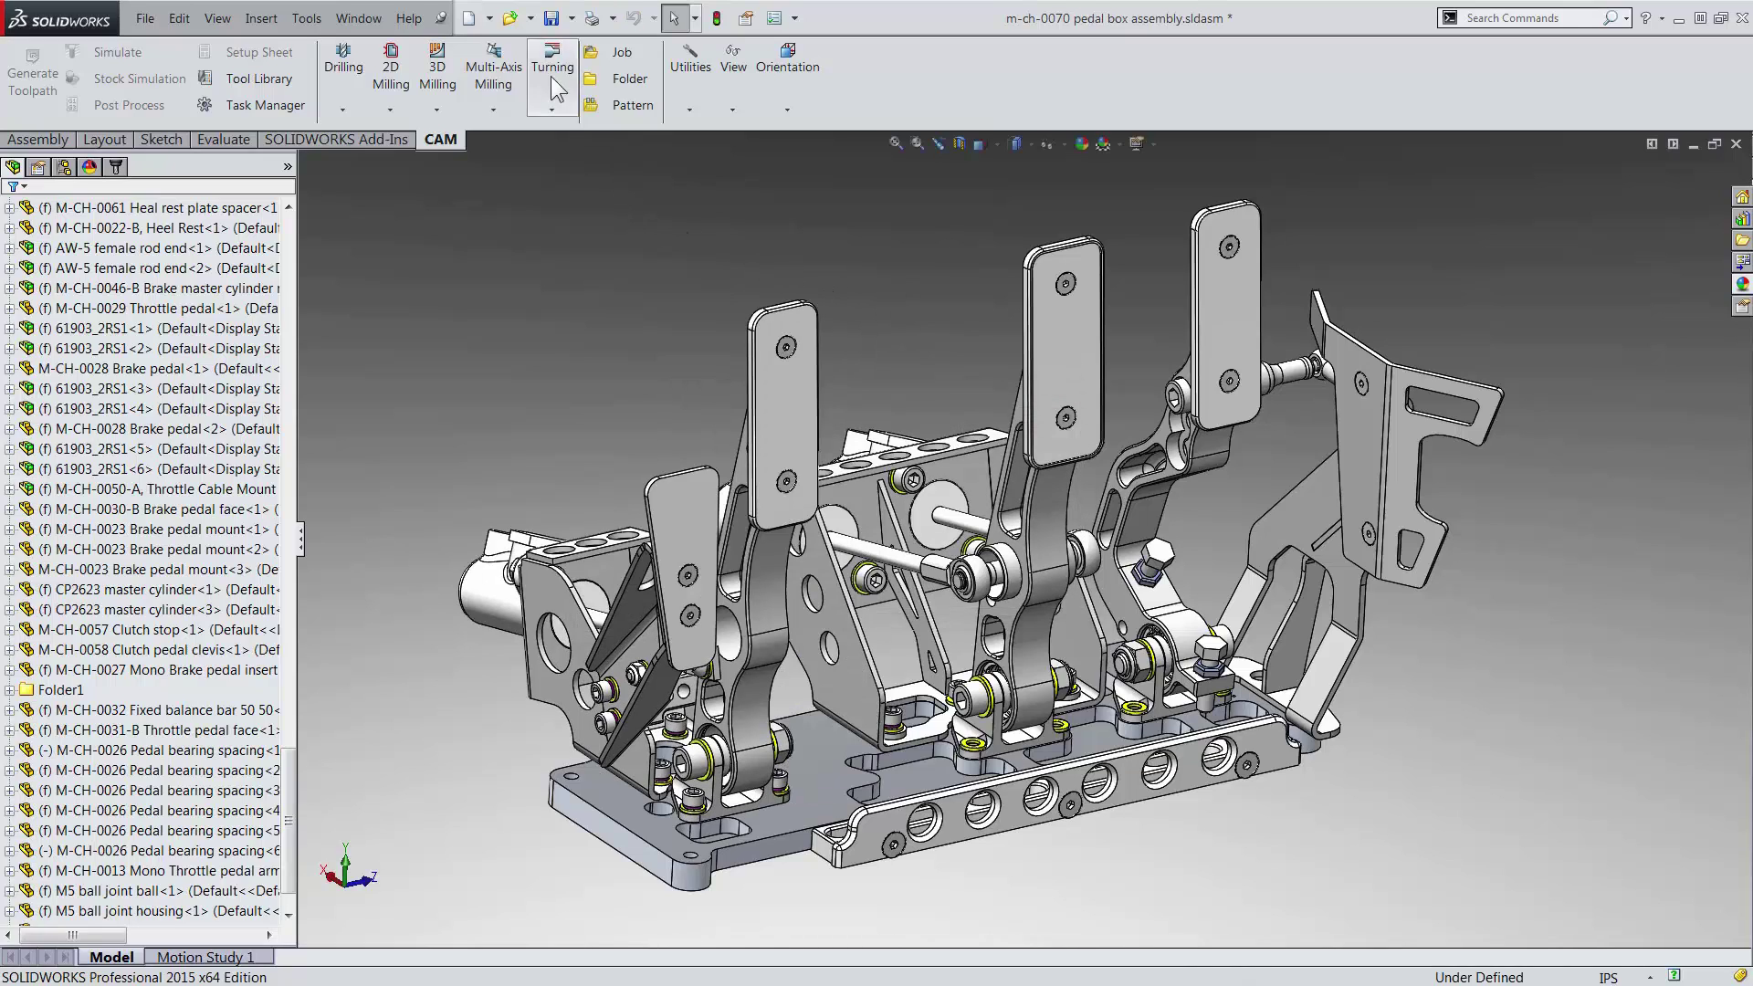
pyautogui.click(551, 18)
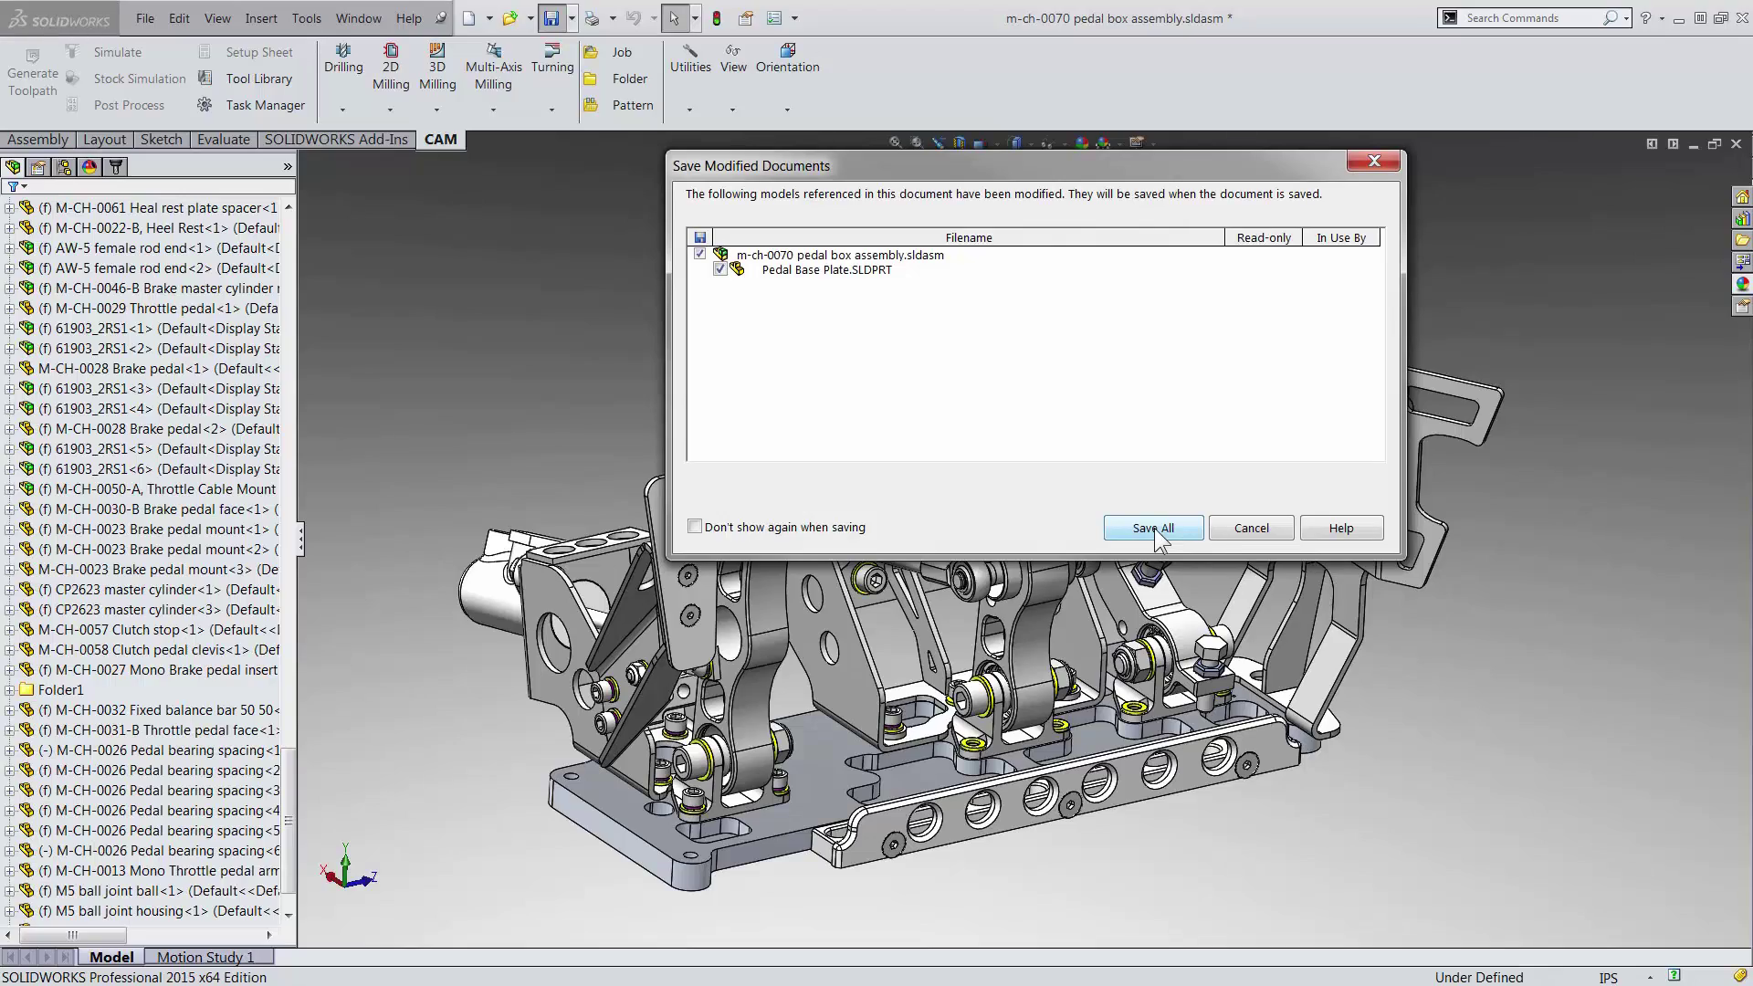
pyautogui.click(1154, 529)
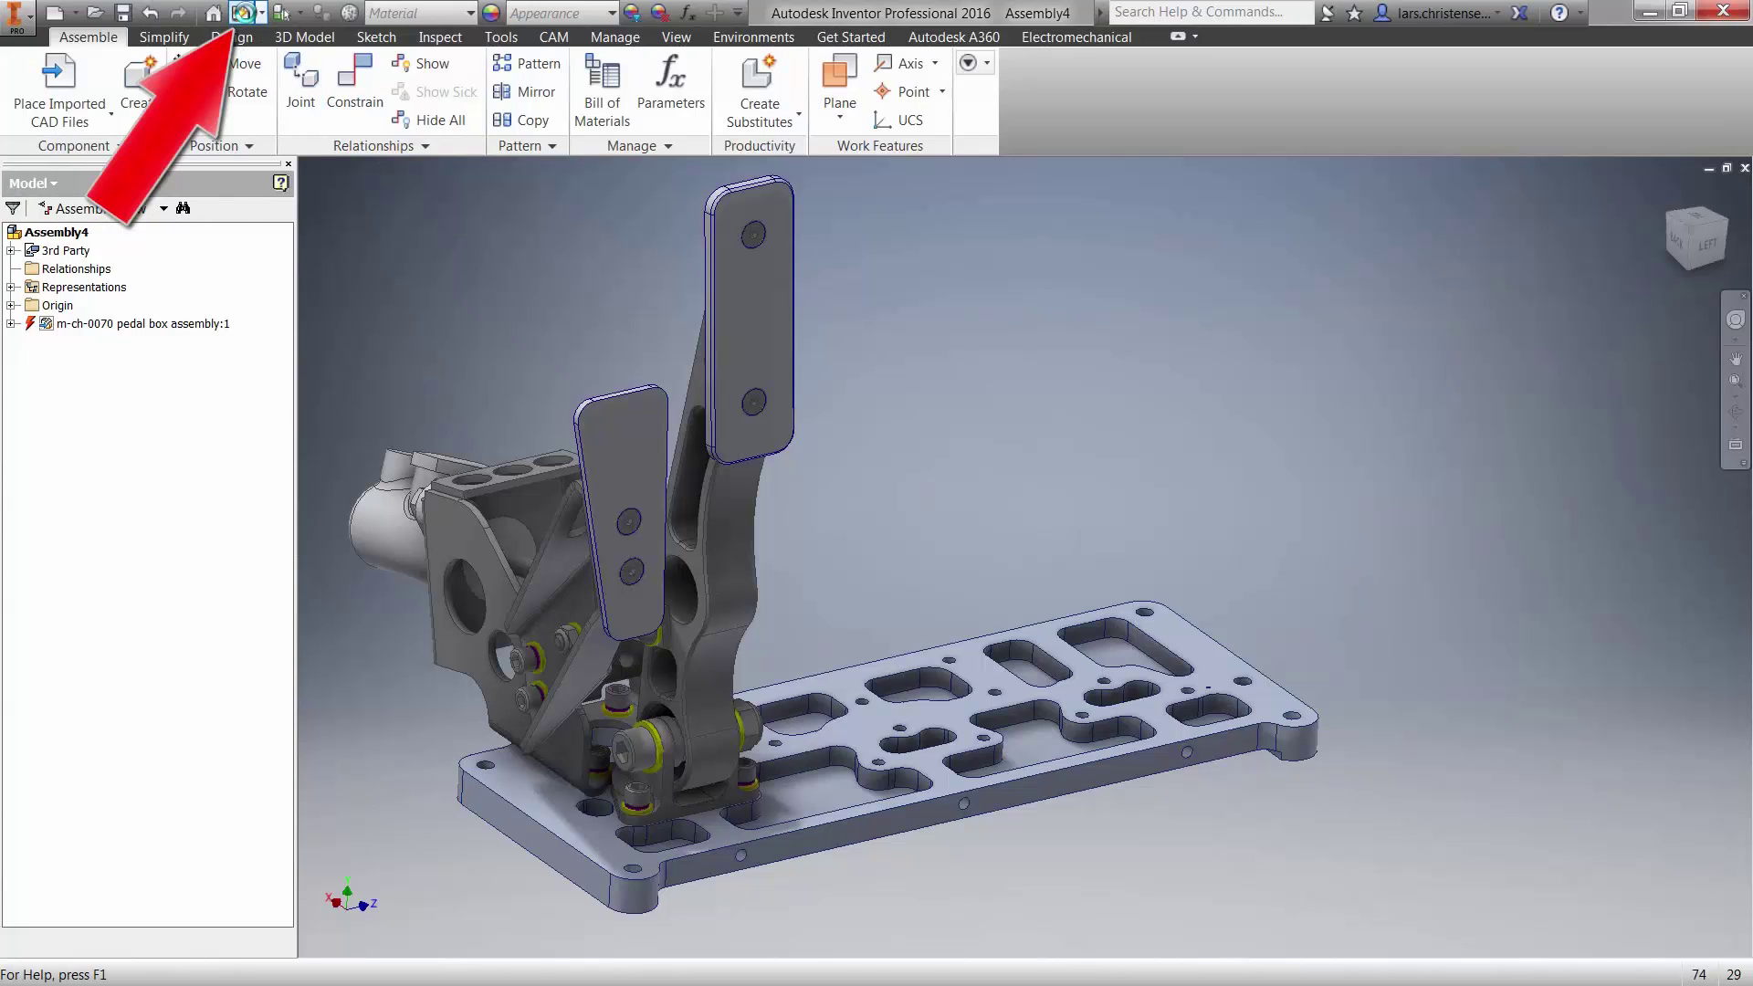
# - Update Inventor's linked pedal box so it shows the 364 mm base plate
pyautogui.click(242, 12)
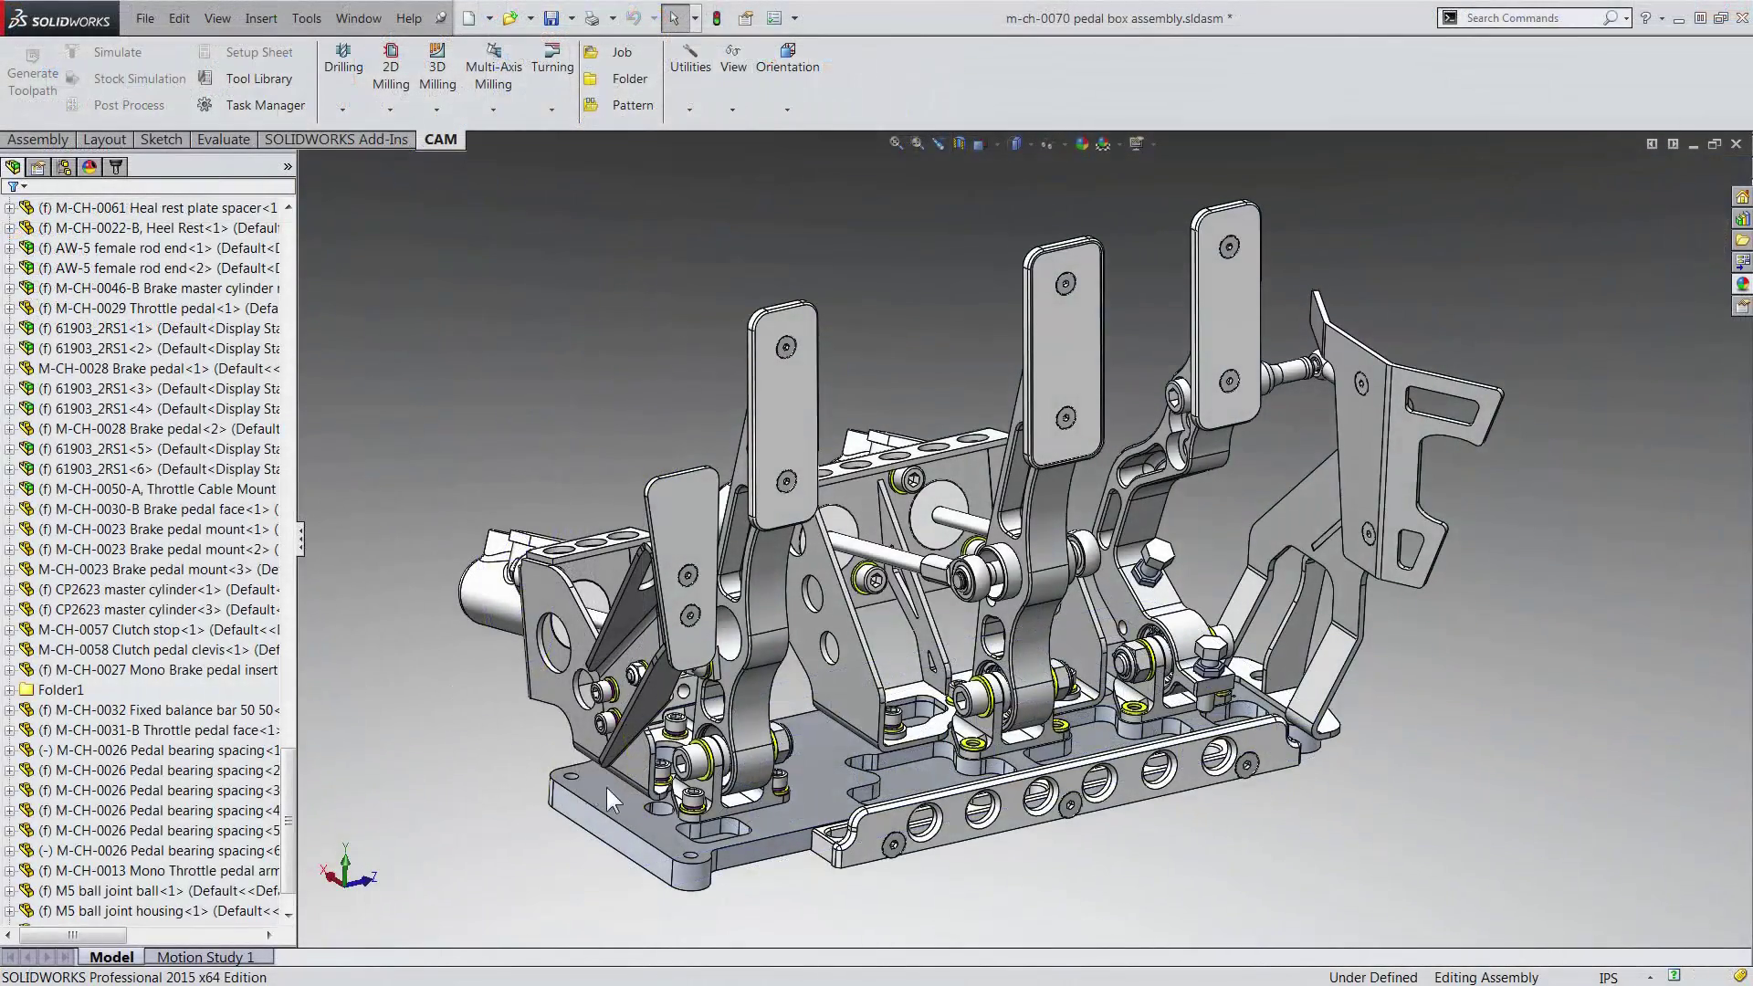
# - Open Pedal Base Plate, change its 364 mm length back to 314 mm, and return to the assembly
pyautogui.rightClick(614, 791)
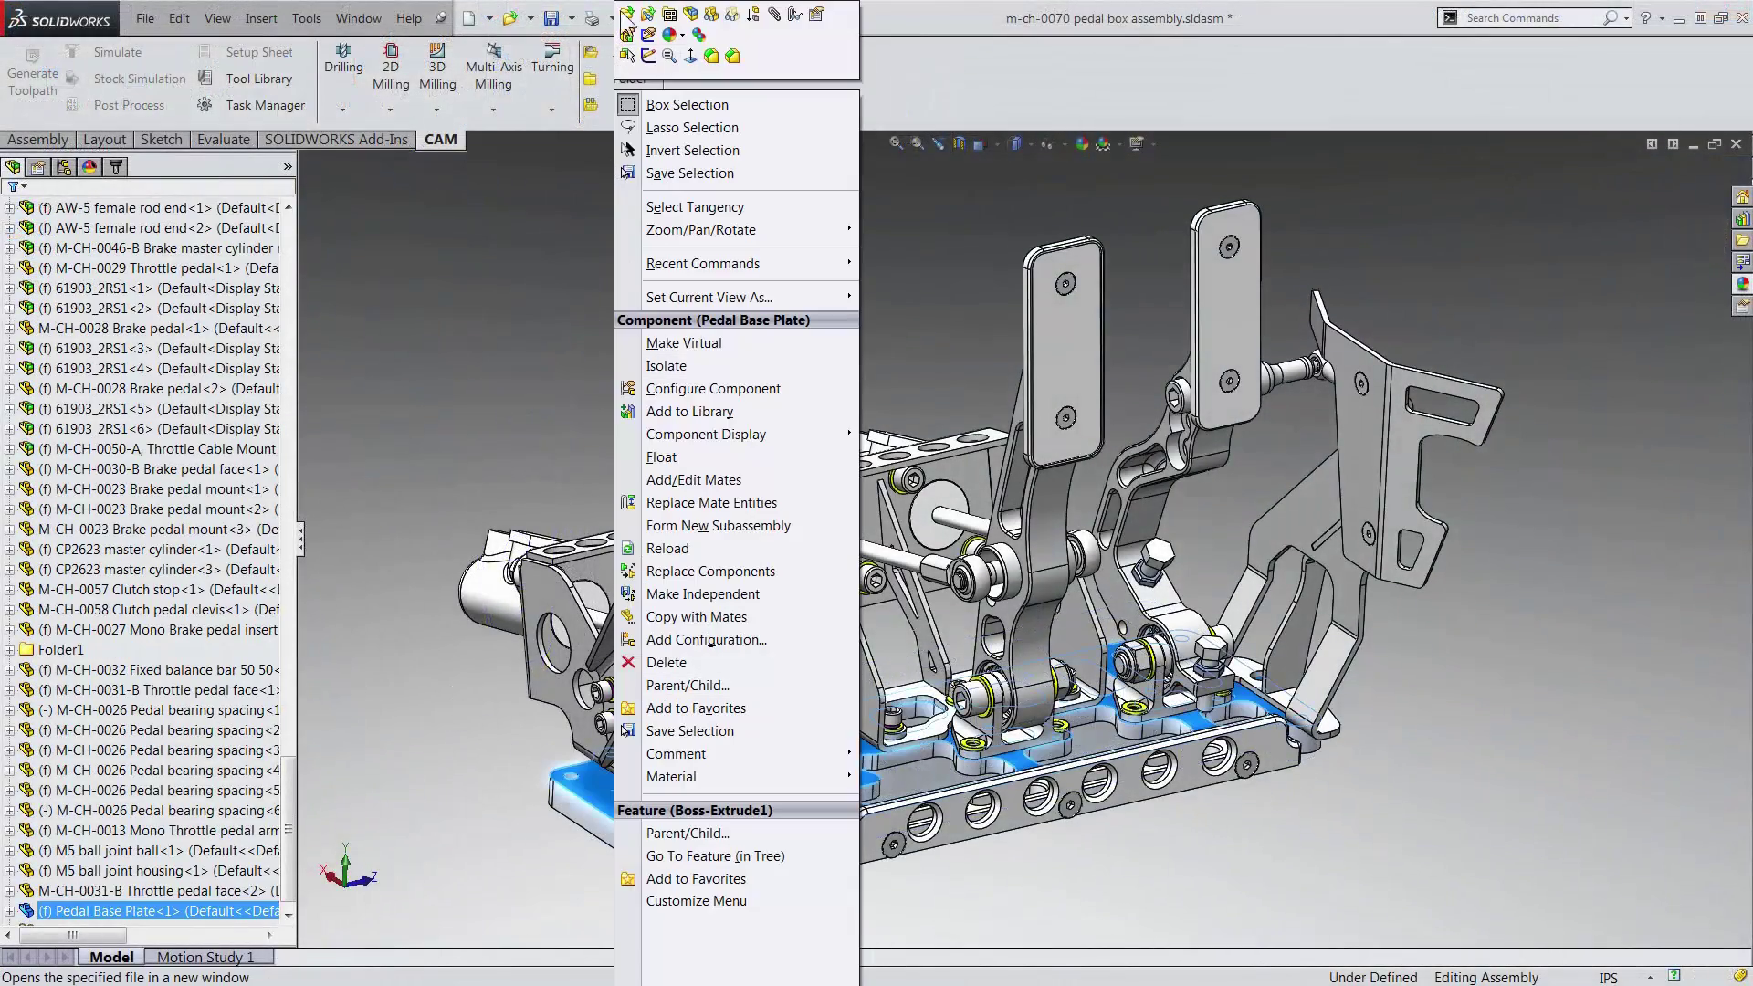
pyautogui.click(628, 15)
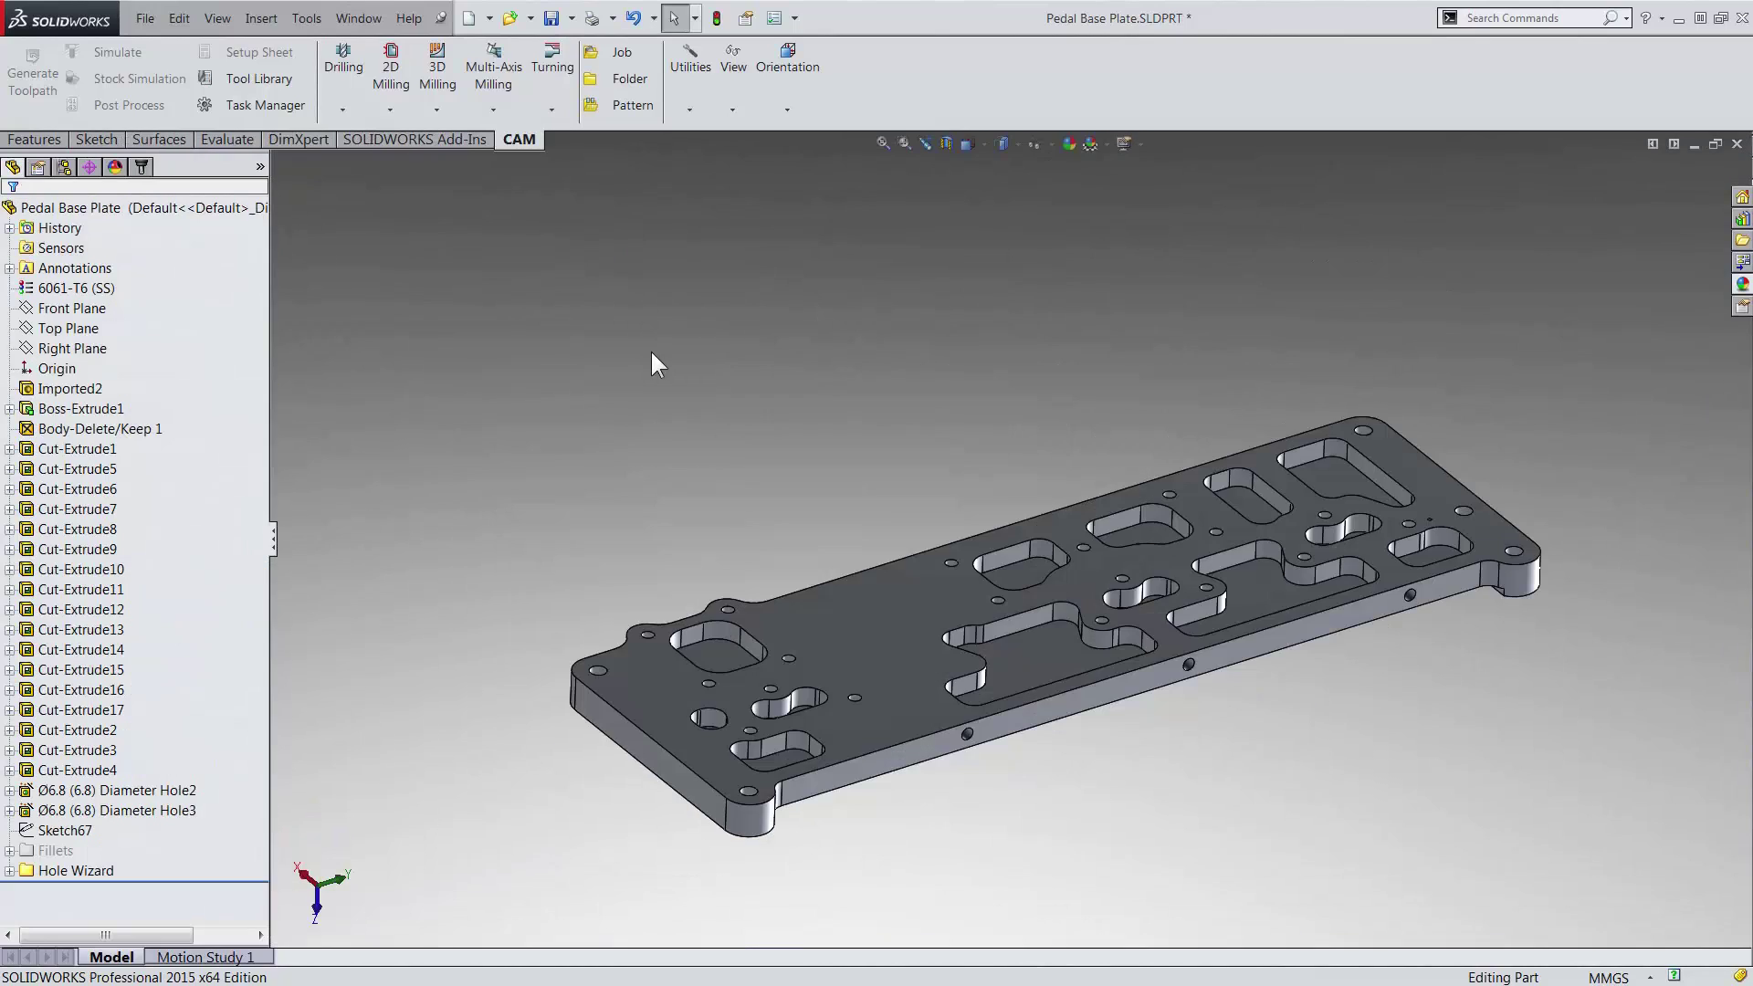
pyautogui.doubleClick(891, 644)
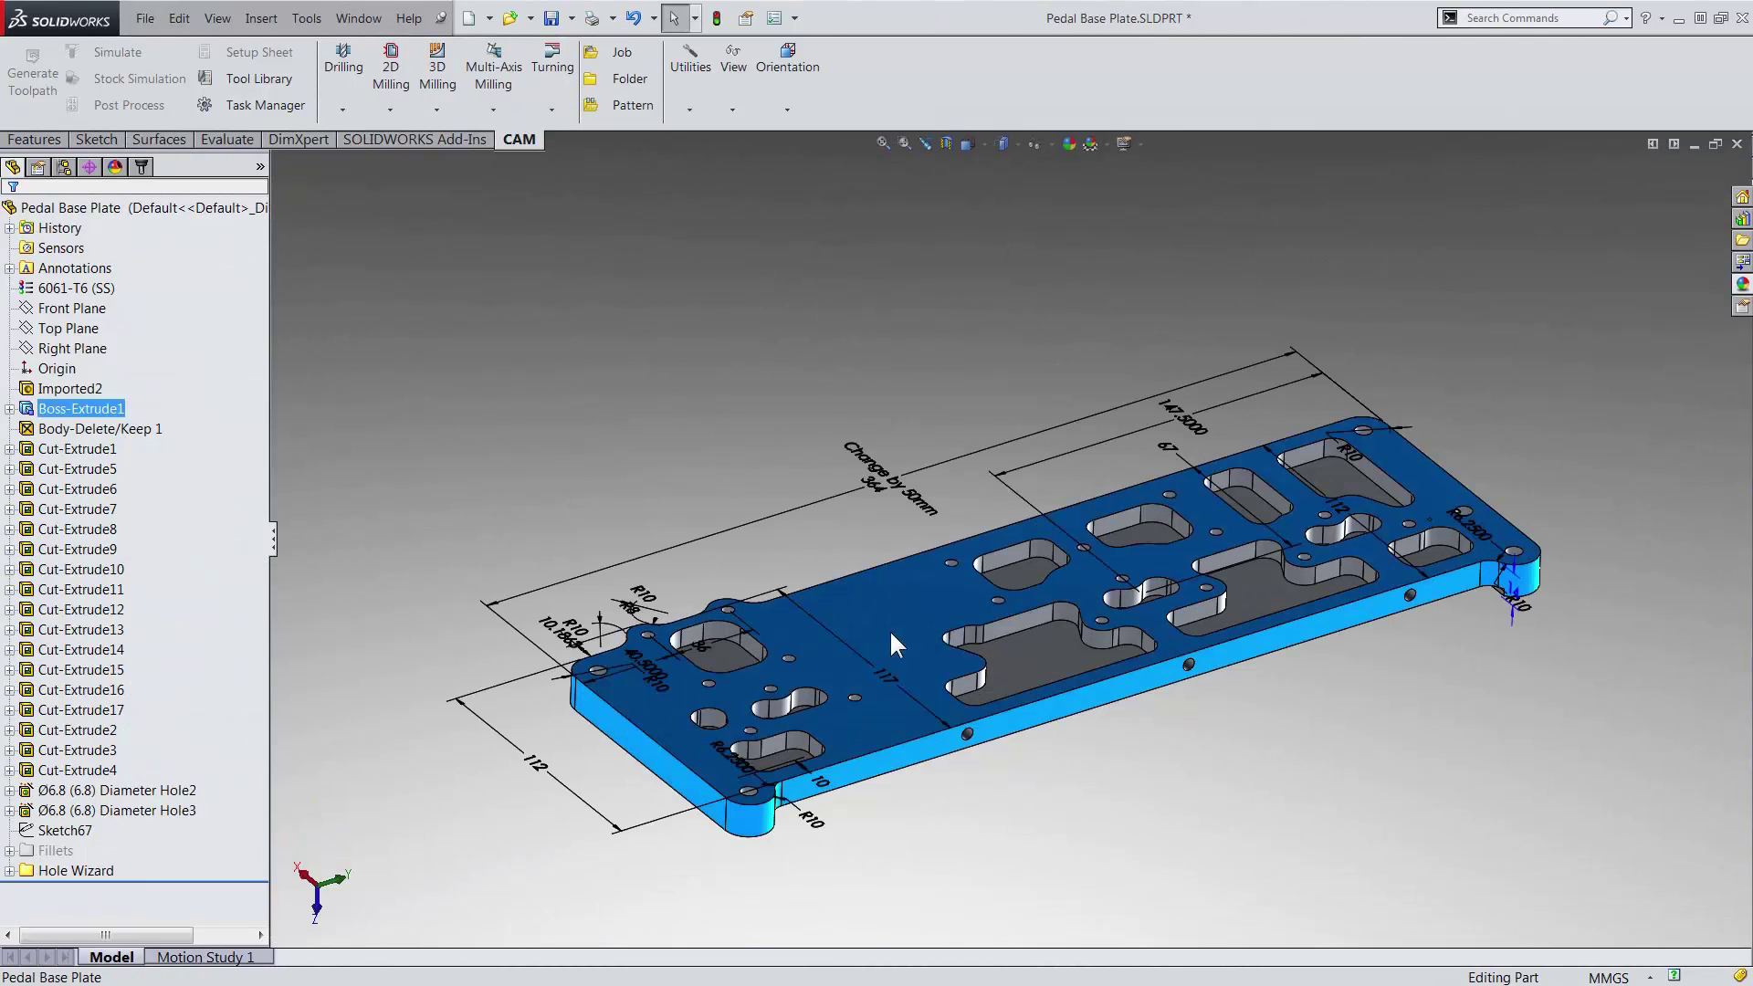
pyautogui.doubleClick(895, 481)
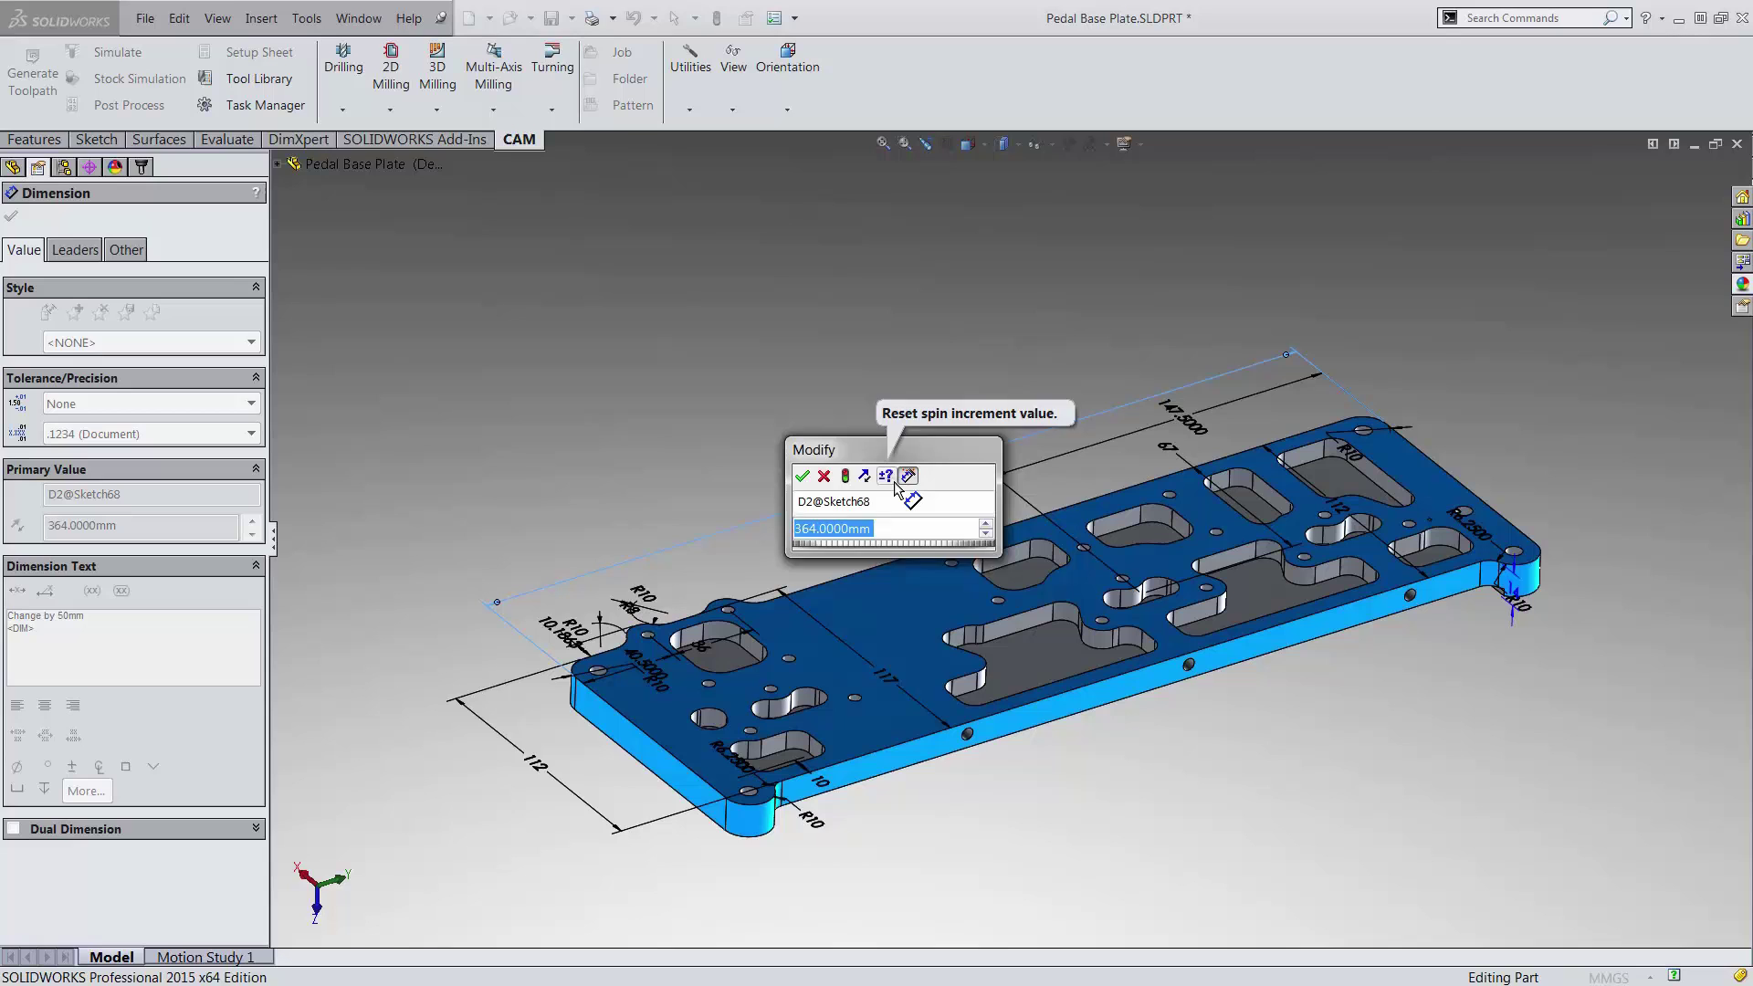
pyautogui.write('314')
pyautogui.press('Return')
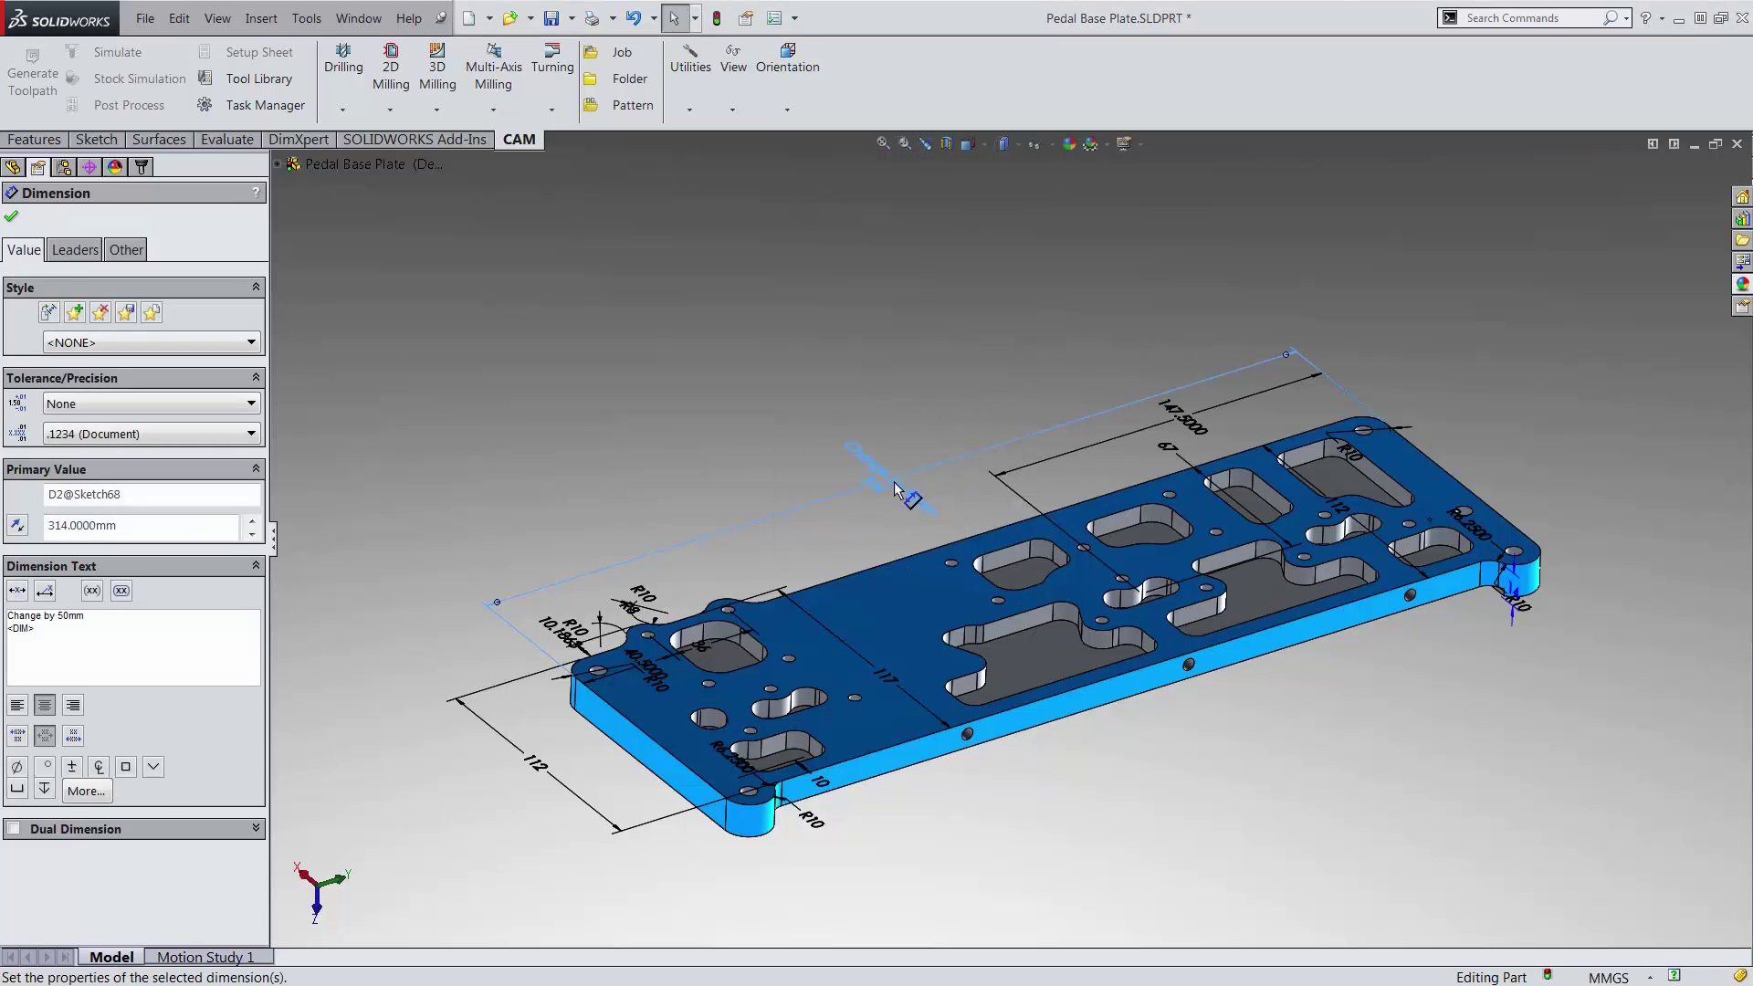
pyautogui.press('Escape')
pyautogui.click(809, 439)
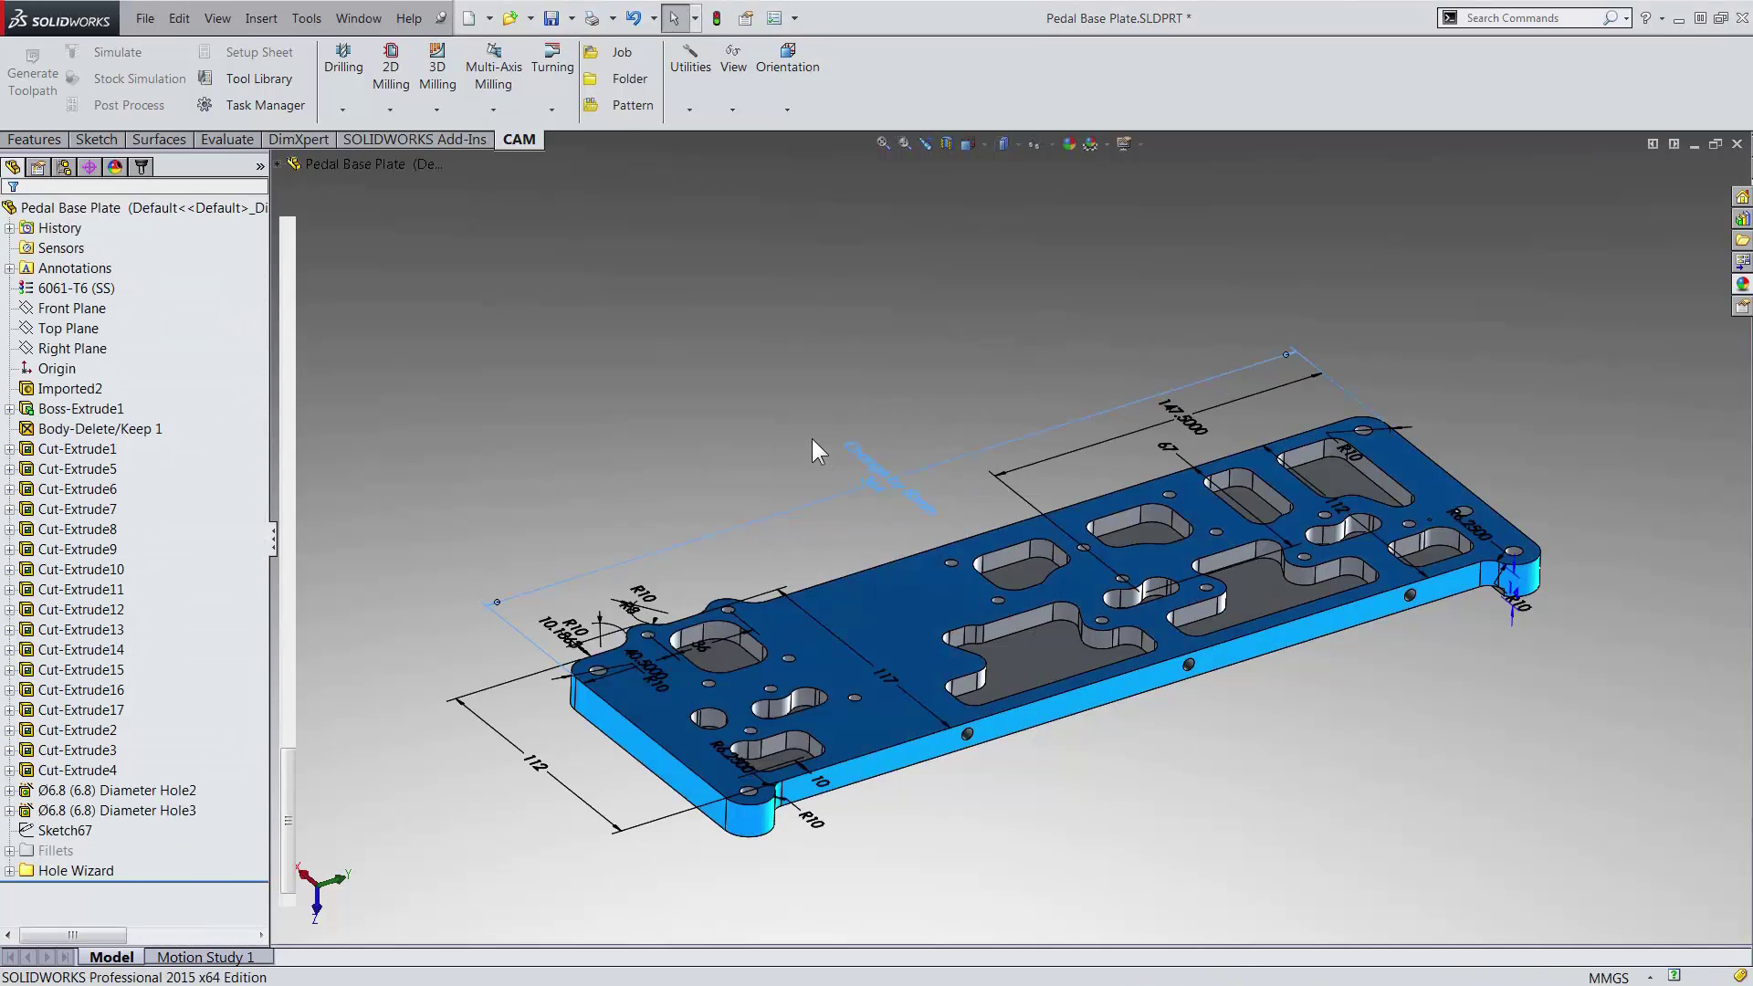
pyautogui.hotkey('ctrl', 'Tab')
# - Rebuild the pedal box around the 314 mm base plate and save all modified documents
pyautogui.click(1111, 179)
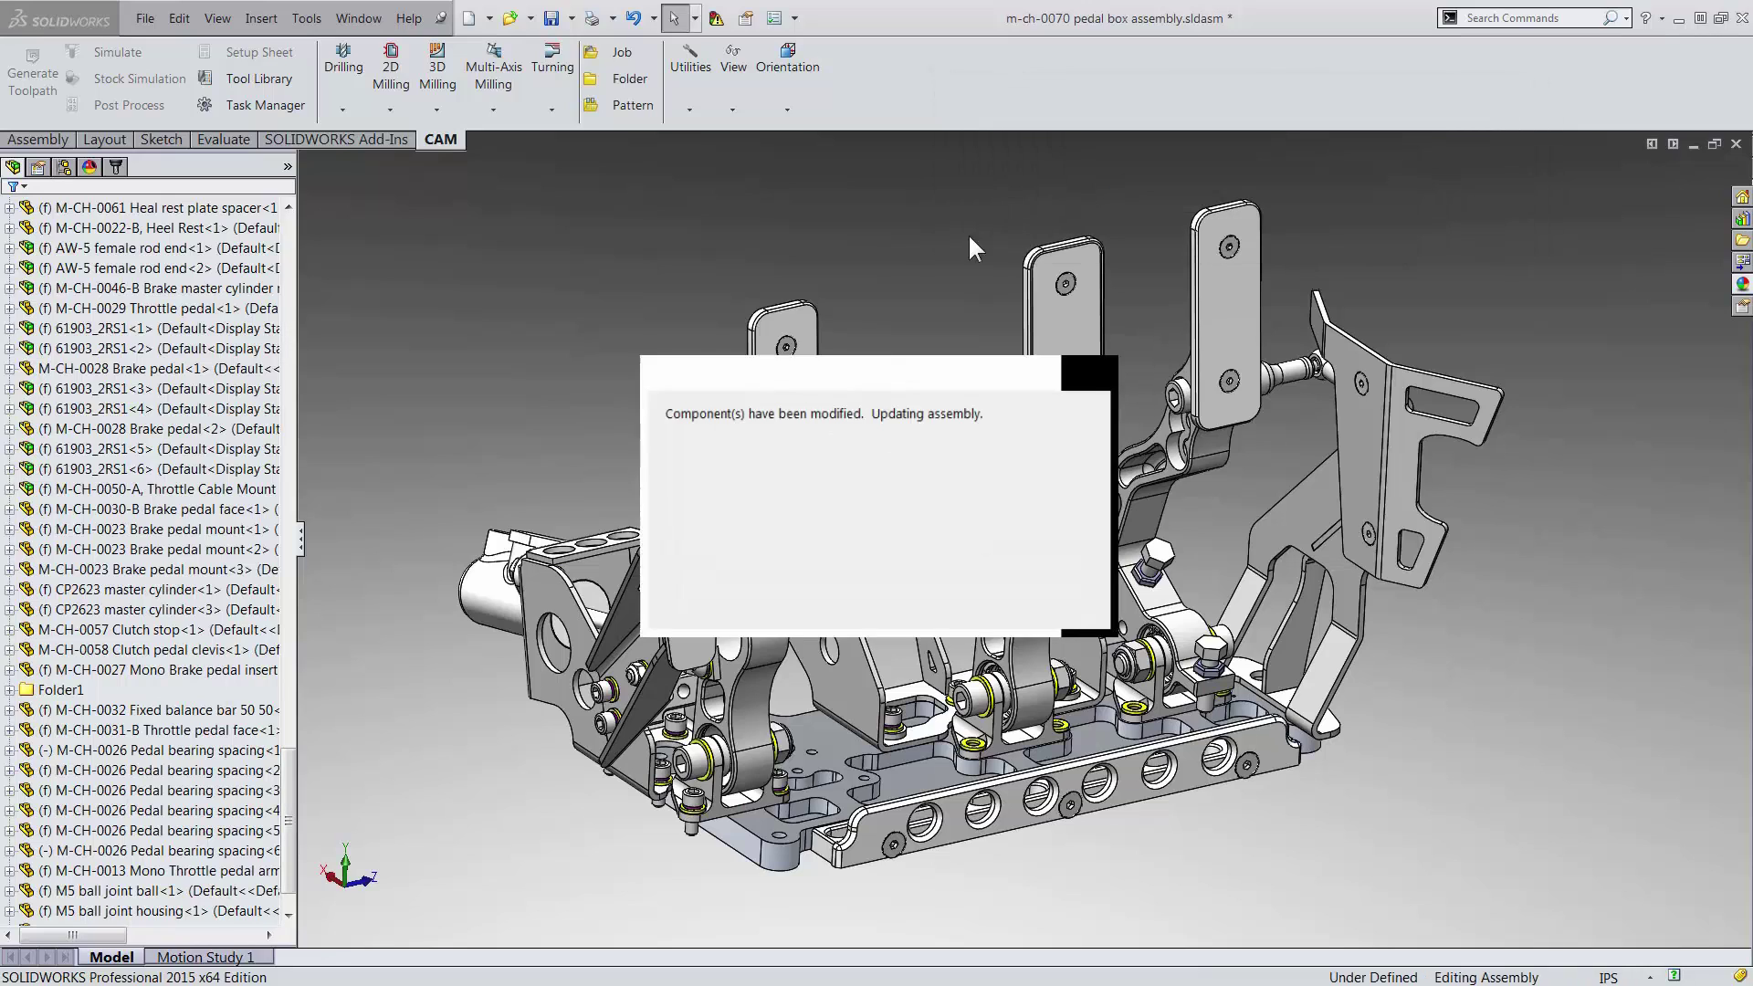
pyautogui.click(551, 20)
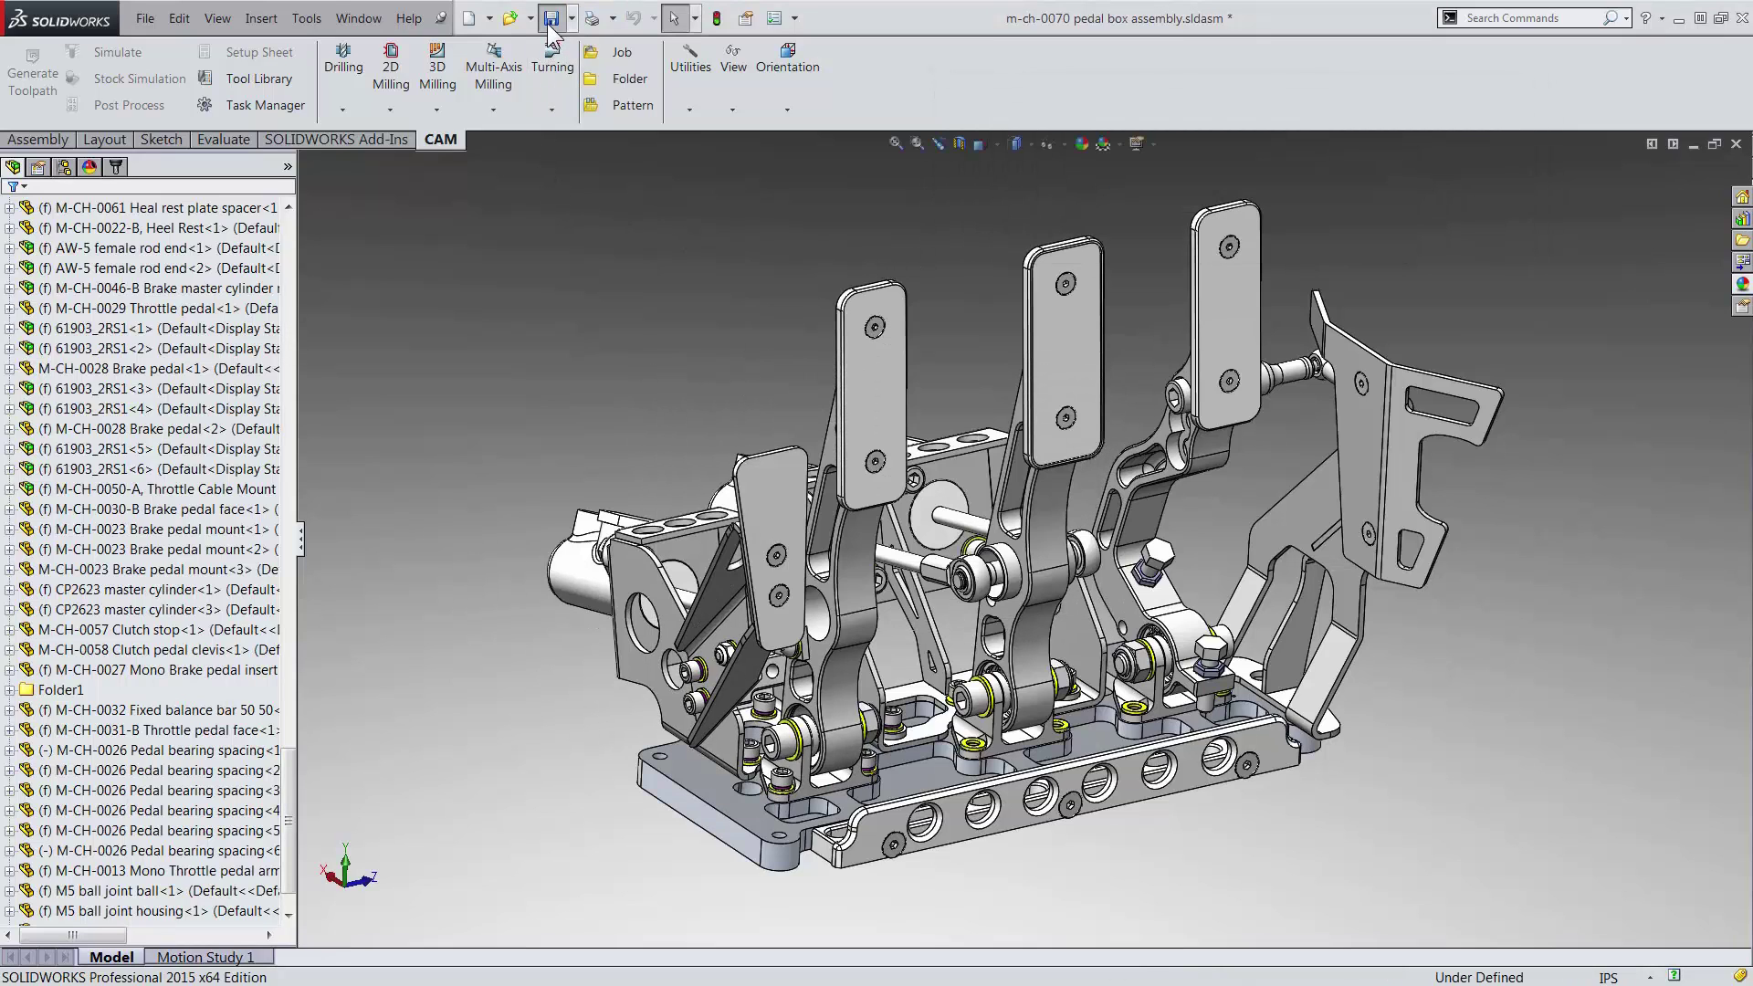
pyautogui.click(1154, 527)
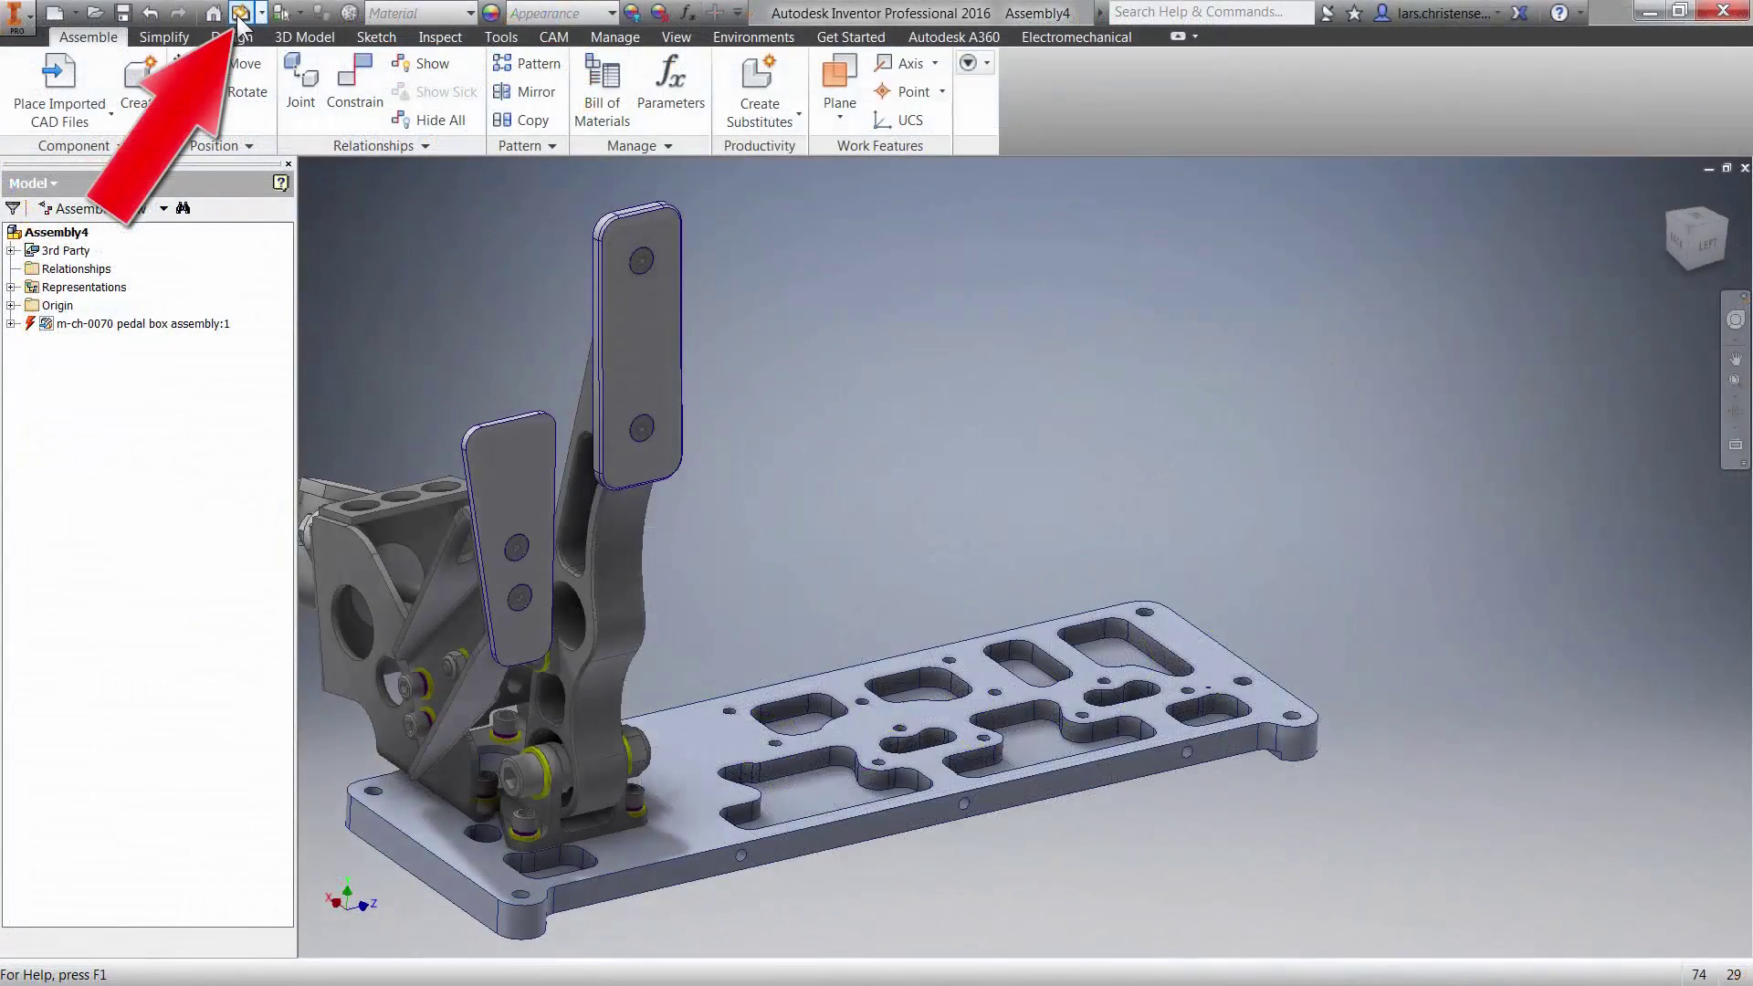
# - Update Assembly4 so its linked base plate shows the 314 mm SOLIDWORKS length
pyautogui.click(241, 13)
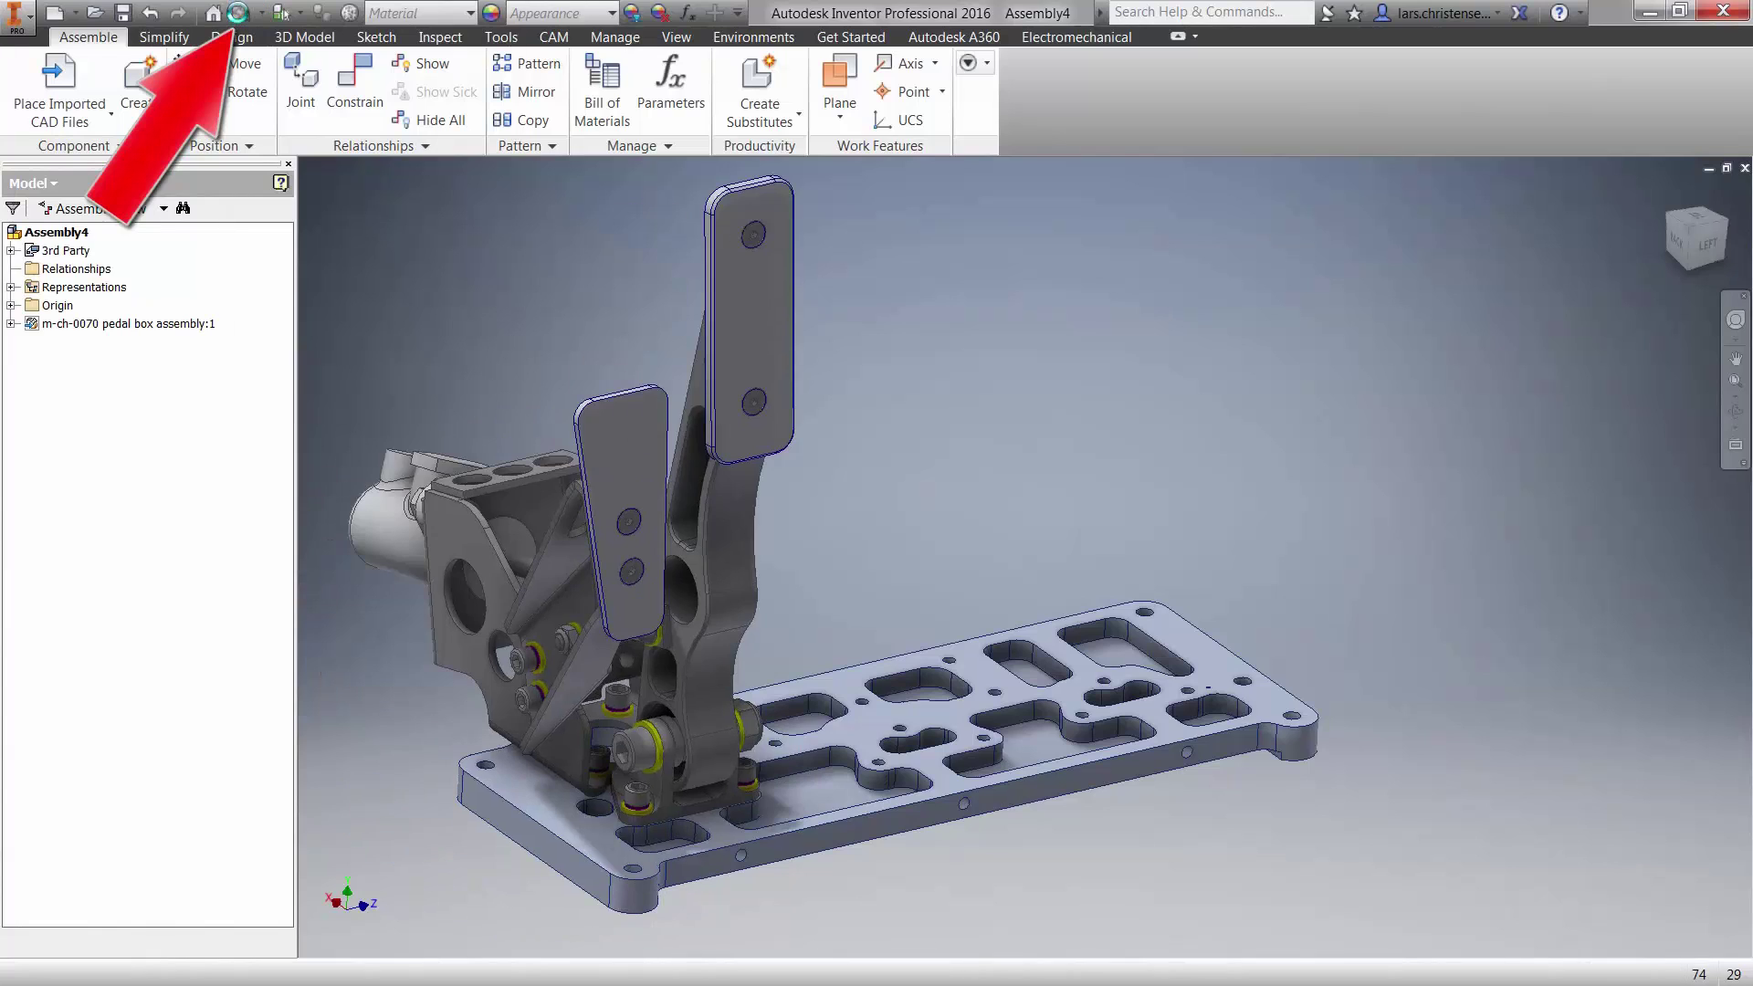